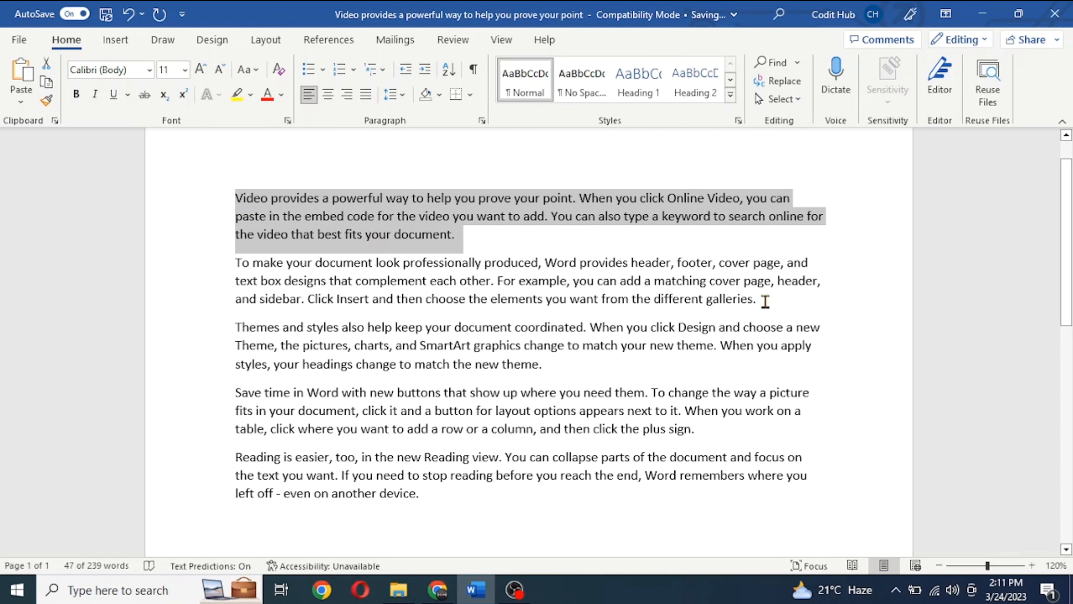
Center the second paragraph and right-align the third paragraph.
drag(765, 301, 206, 263)
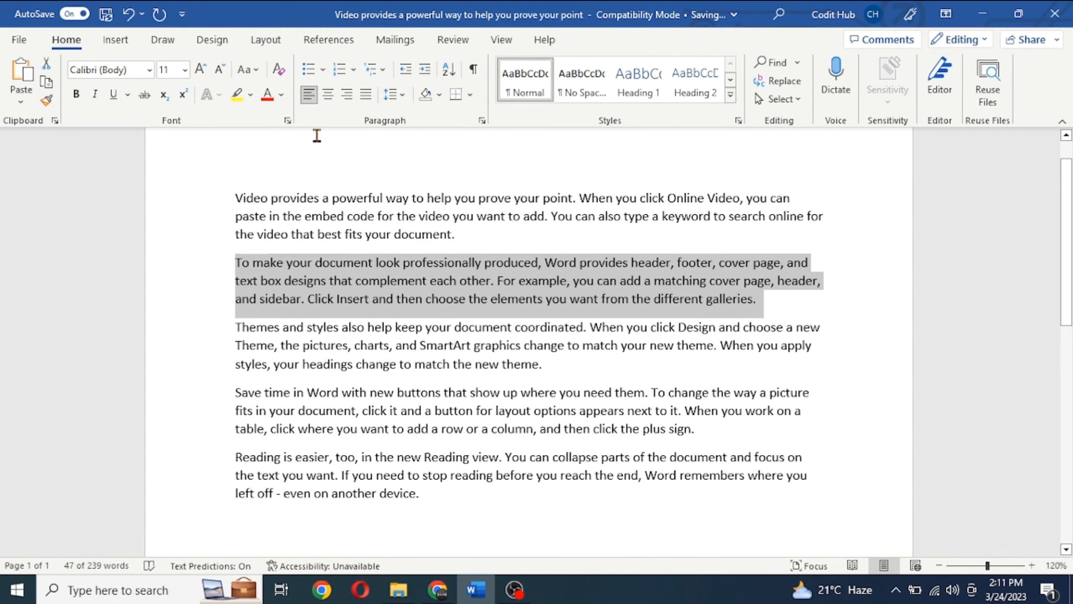
click(327, 94)
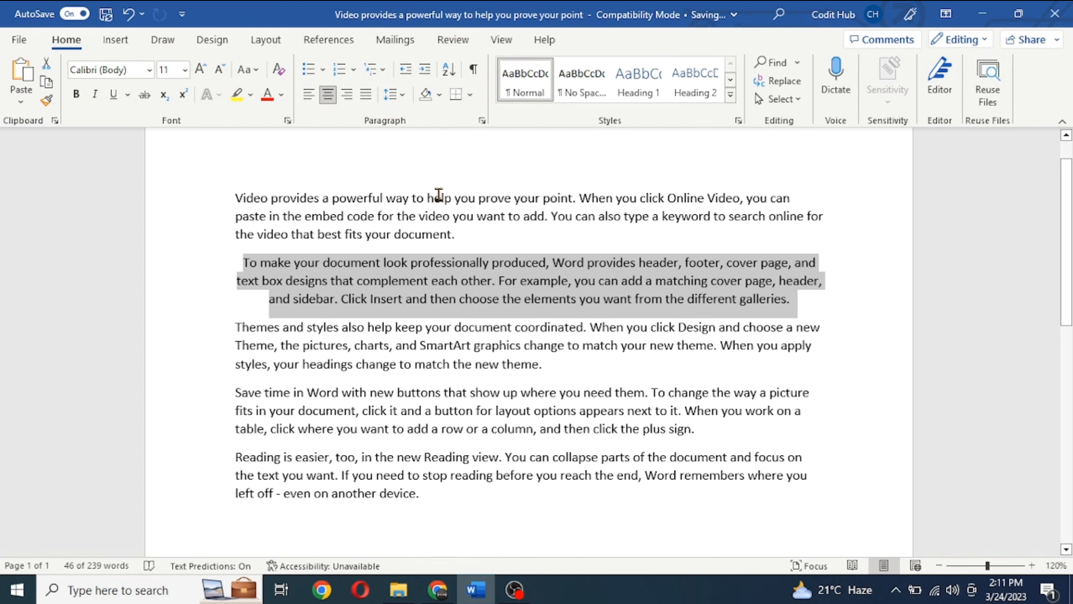
drag(545, 366, 239, 325)
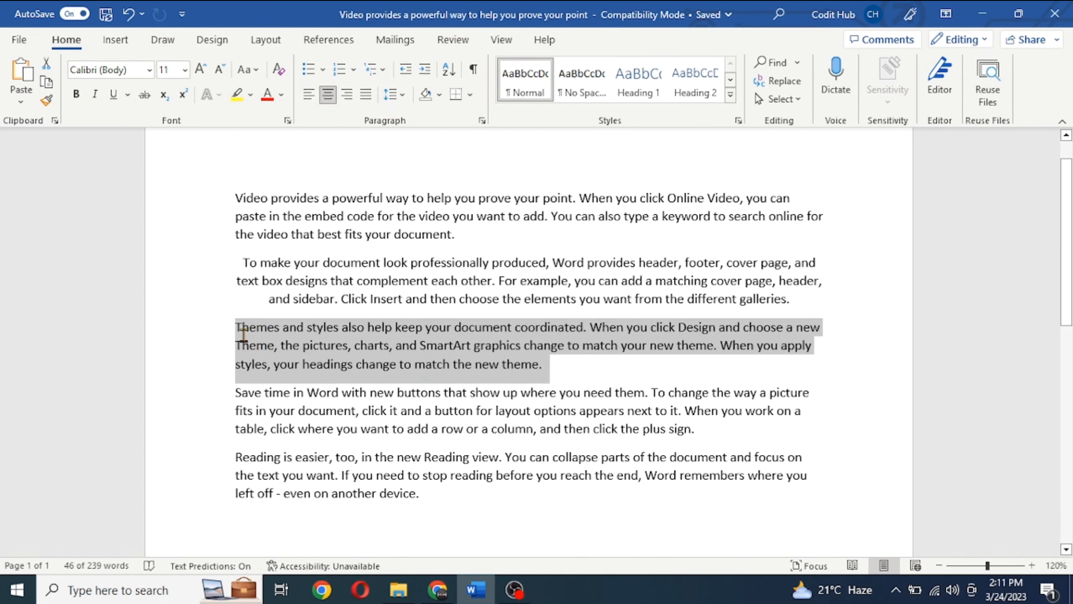
click(354, 101)
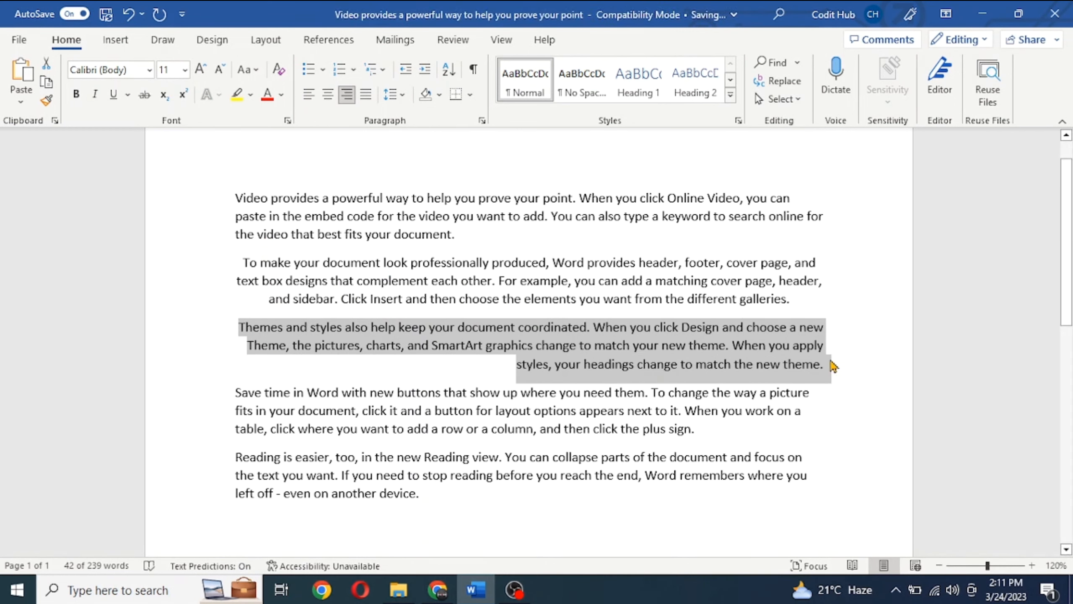
click(723, 415)
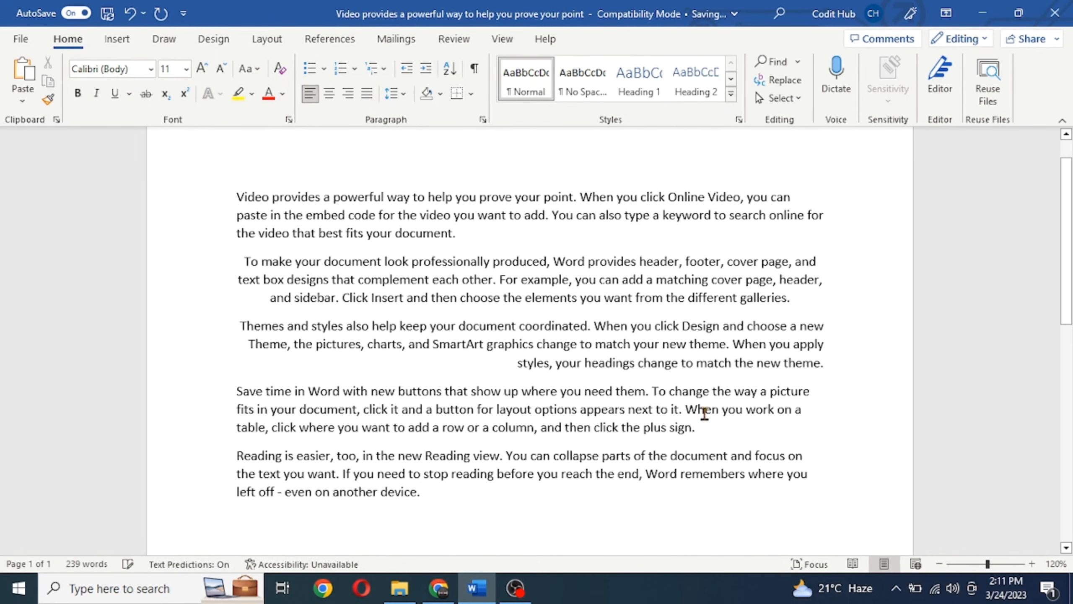
Leave a blank paragraph after the last paragraph and add the left-aligned line "Fl;sdkfl;dkfvm.mvpmvmc,.mxv,.mvx".
key(ctrl+End)
key(Return)
key(Return)
text(Fl;sdkfl;dkf)
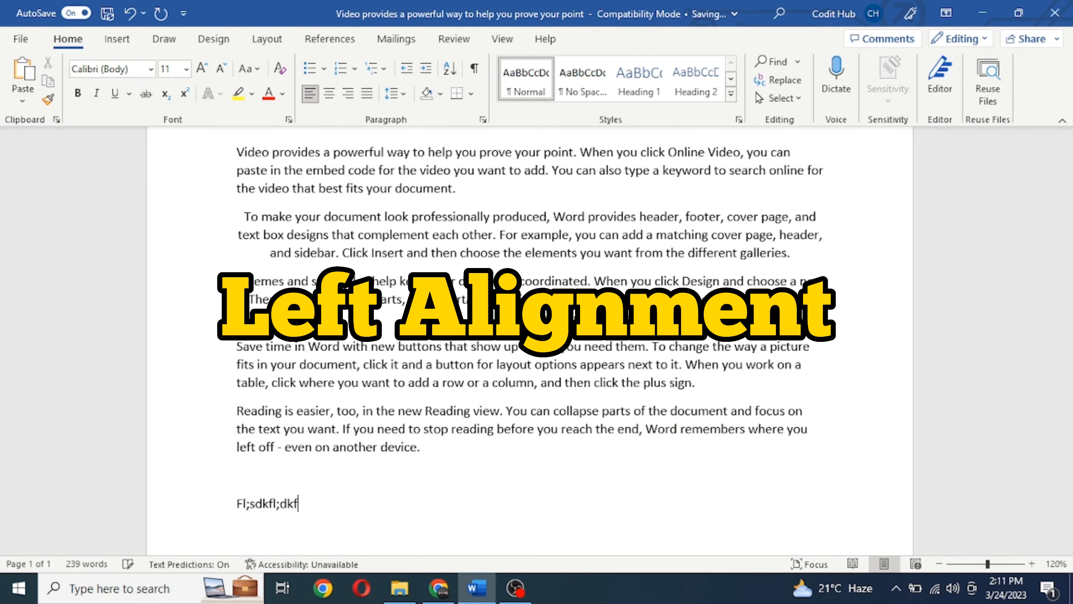
text(vm.mvpmvmc,.mxv,.mvx)
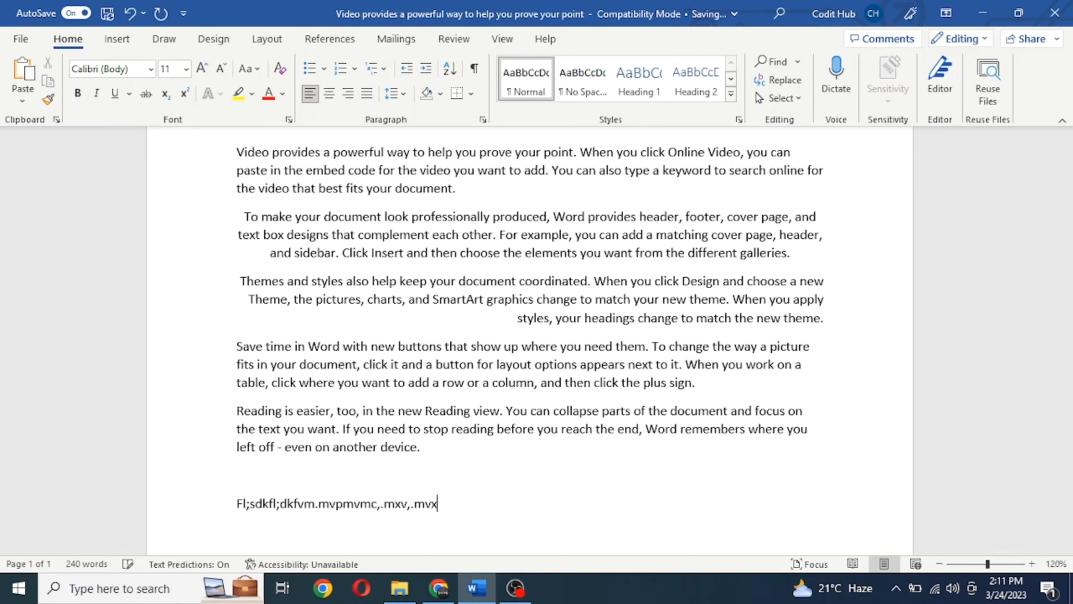
Add a centered line below it reading "Dsklmv,xcmvopdsmmv,mcxv.,mdosvmcx,vm.,/vzcx".
key(Return)
click(334, 101)
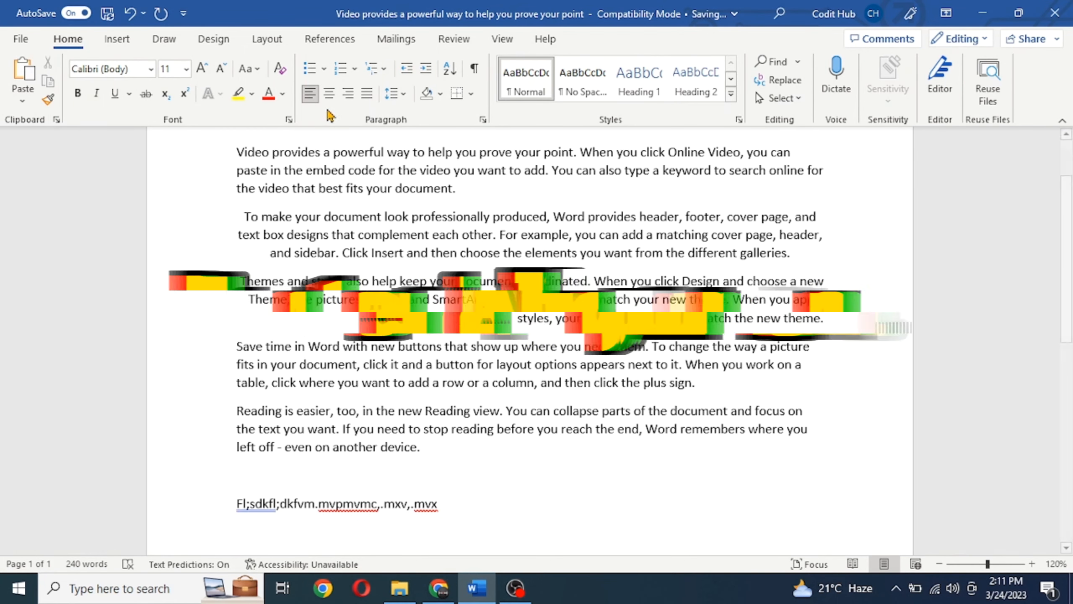
text(Dsklmv,xcm)
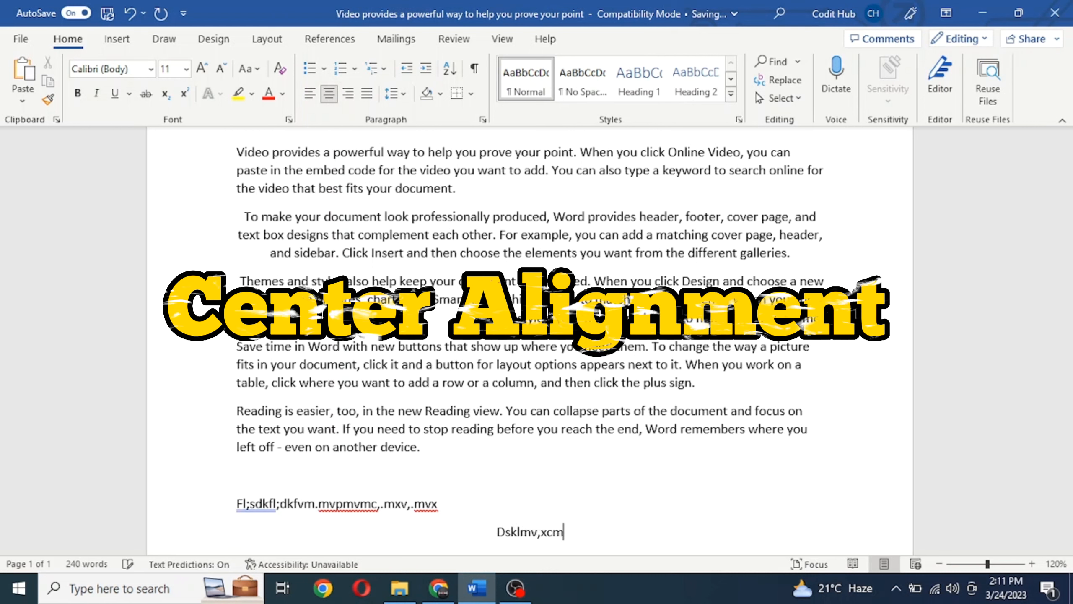
text(vopdsmmv,mcxv.,mdosvmcx,vm.,/vzcx)
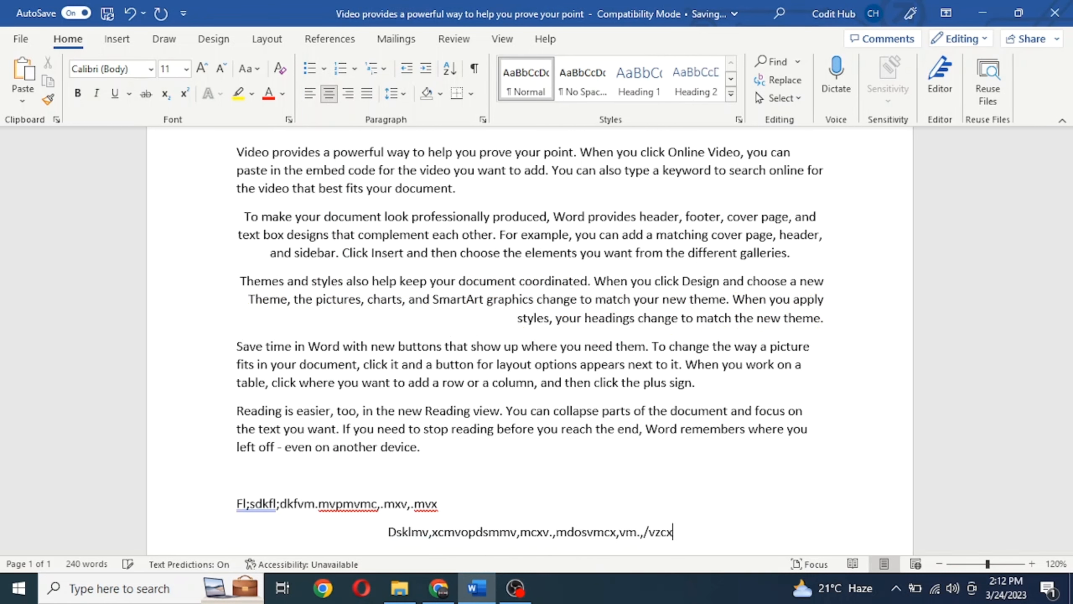
Add a right-aligned line below the centered one reading ";ldfksvx,c.vmx,v,vmcmz/vvz,x.vm/,.cm.vzmv".
key(Return)
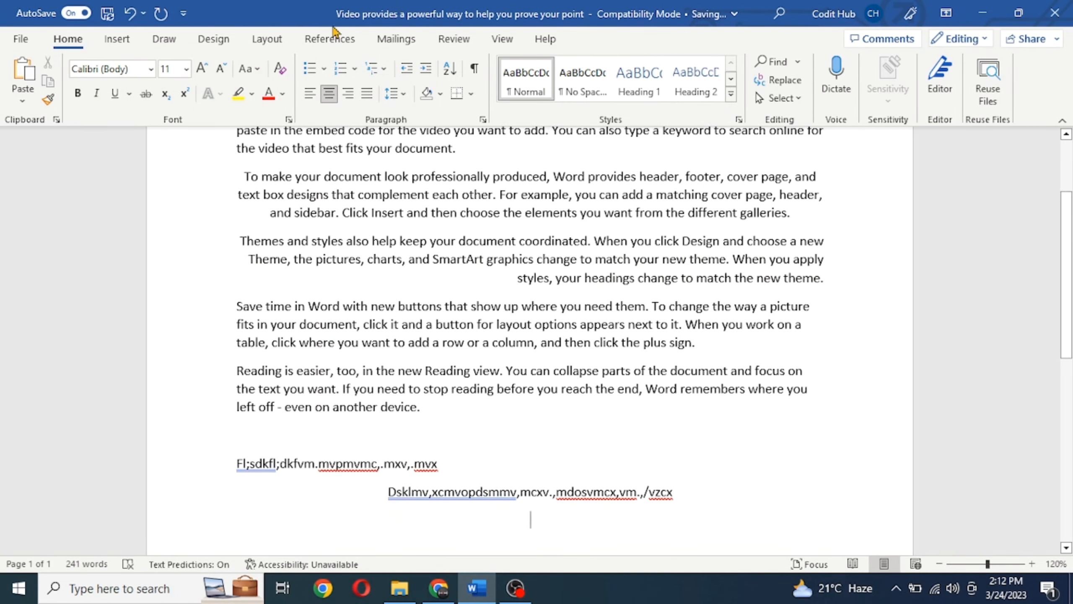
click(349, 93)
text(;ldfksvx,c.vmx,v,vmcmz/vvz,x.)
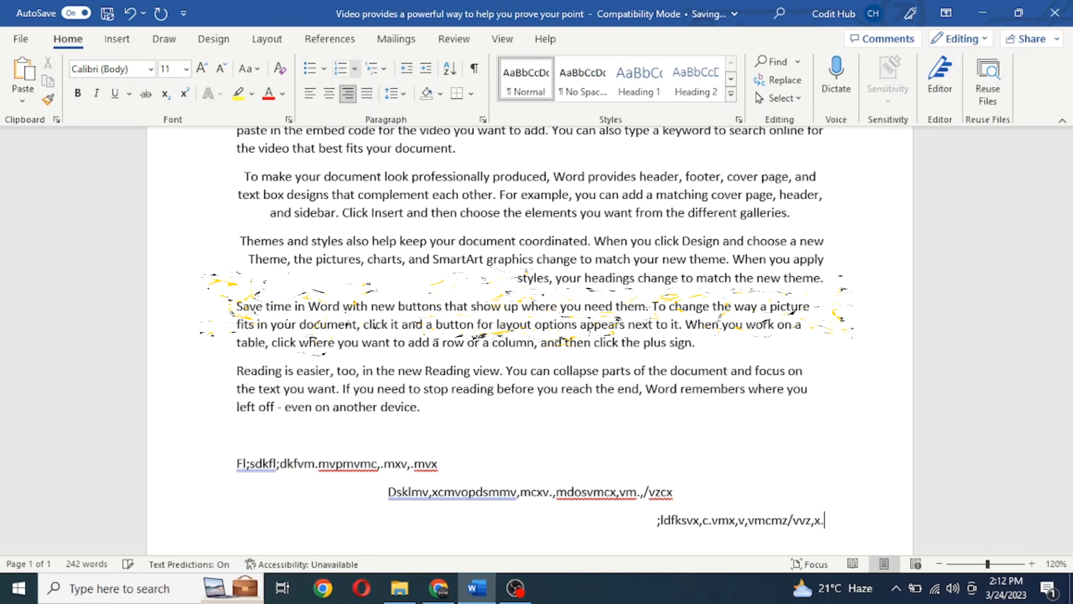
text(vm/,.cm.vzmv)
Start a new empty paragraph after the right-aligned sample line and set its alignment to justified.
key(Return)
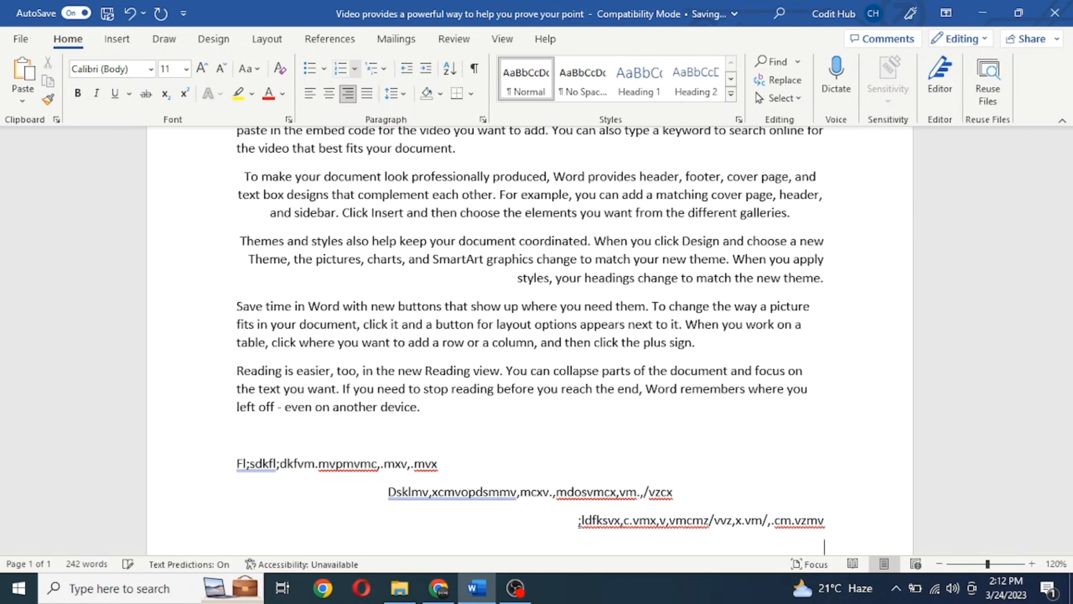
scroll(371, 137, down, 2)
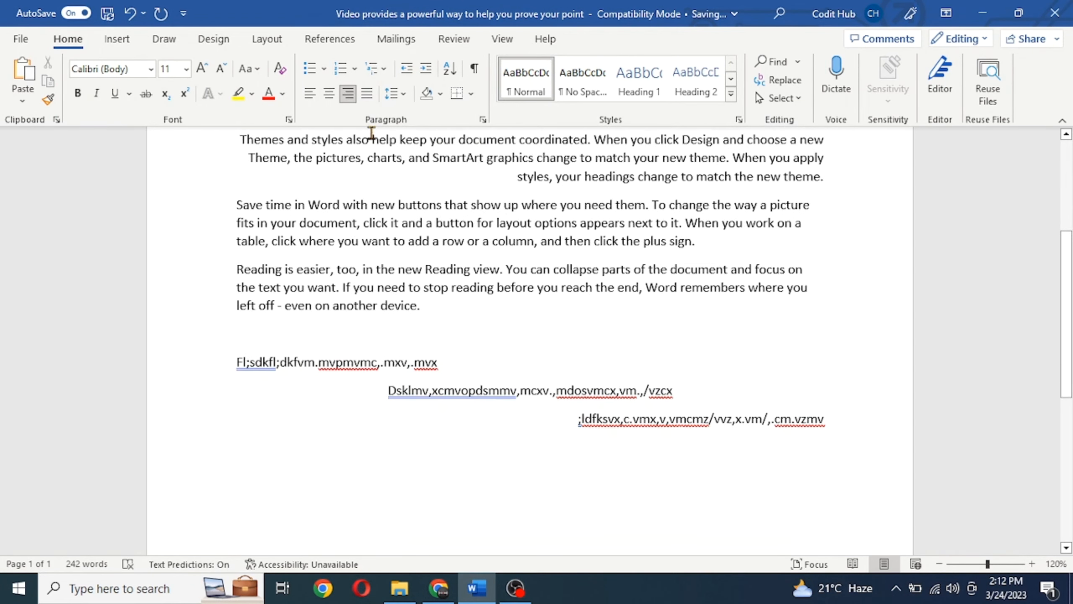
click(365, 99)
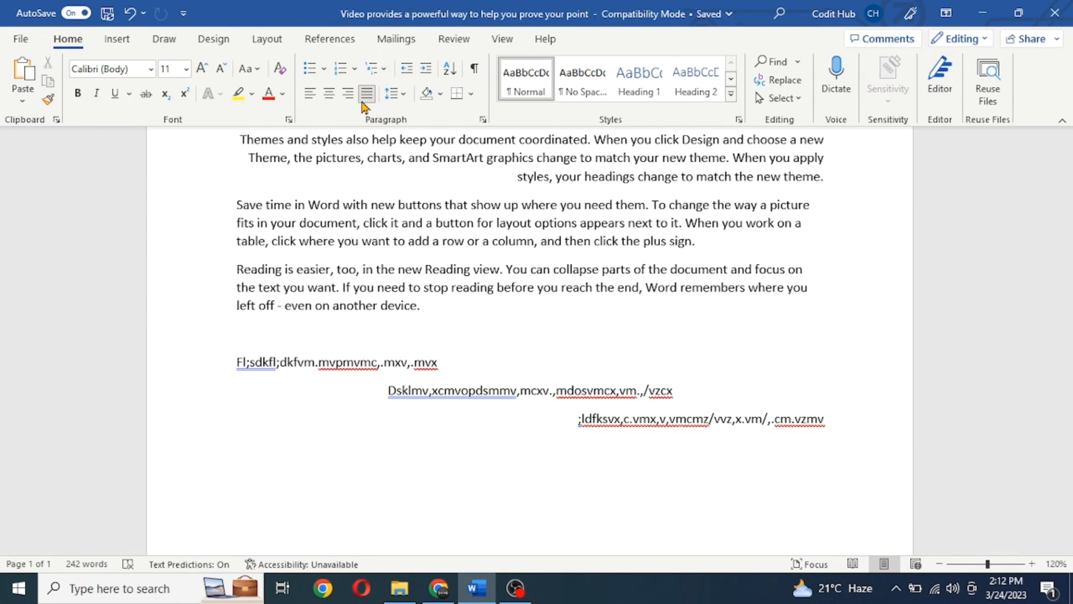
Justify the first paragraph of the document, the one about online video.
scroll(616, 304, up, 5)
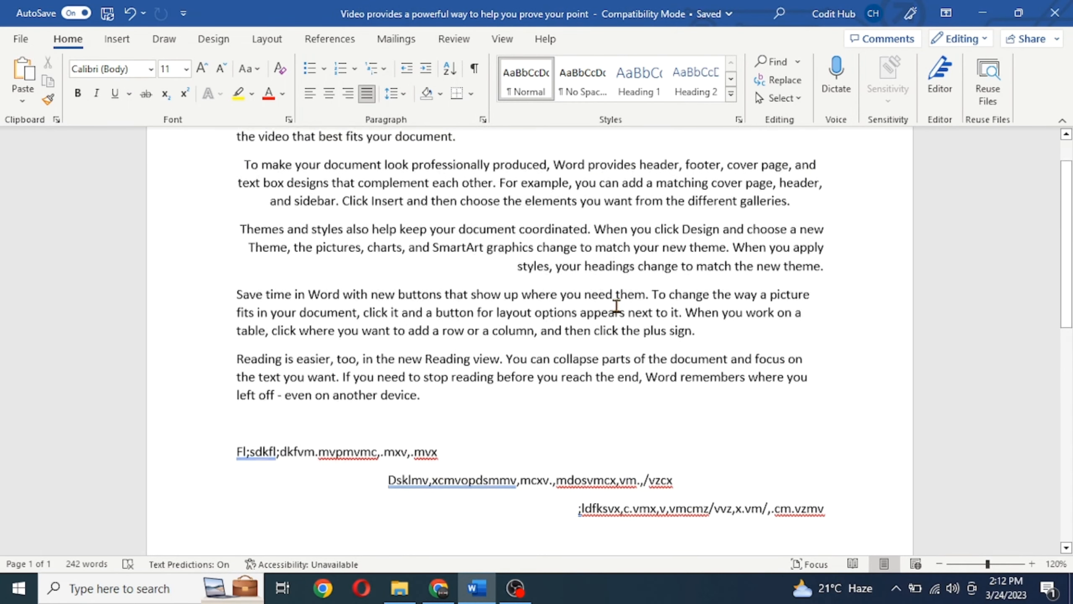
drag(469, 275, 247, 243)
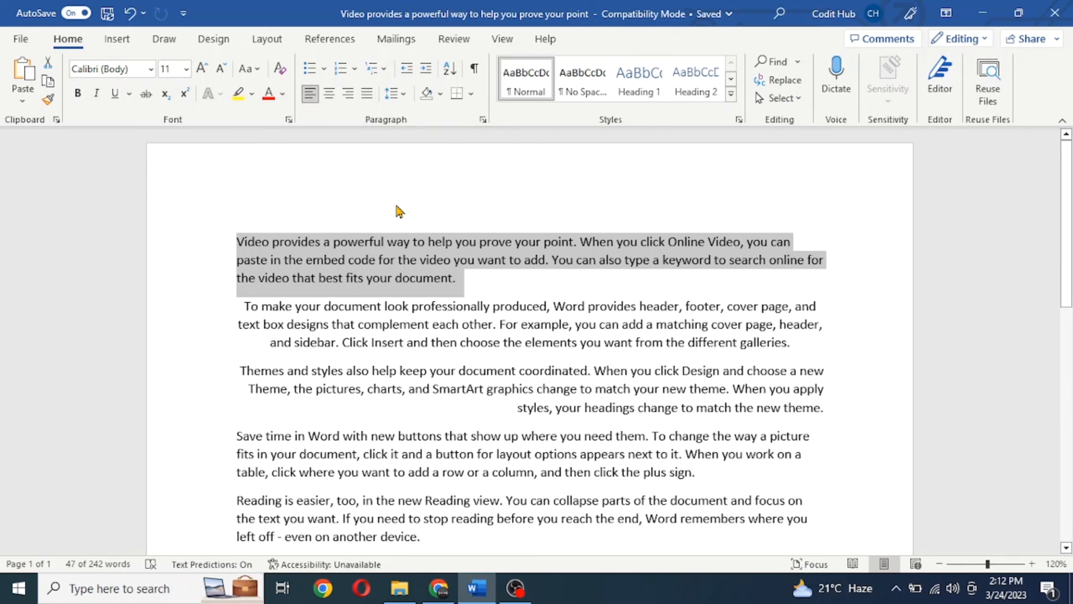
click(388, 241)
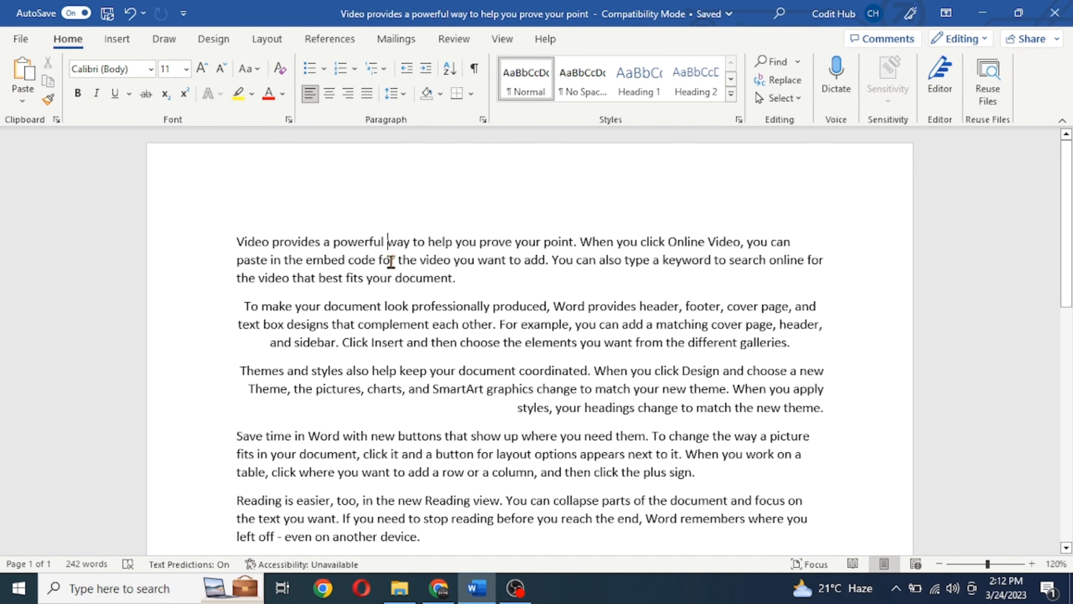
click(367, 93)
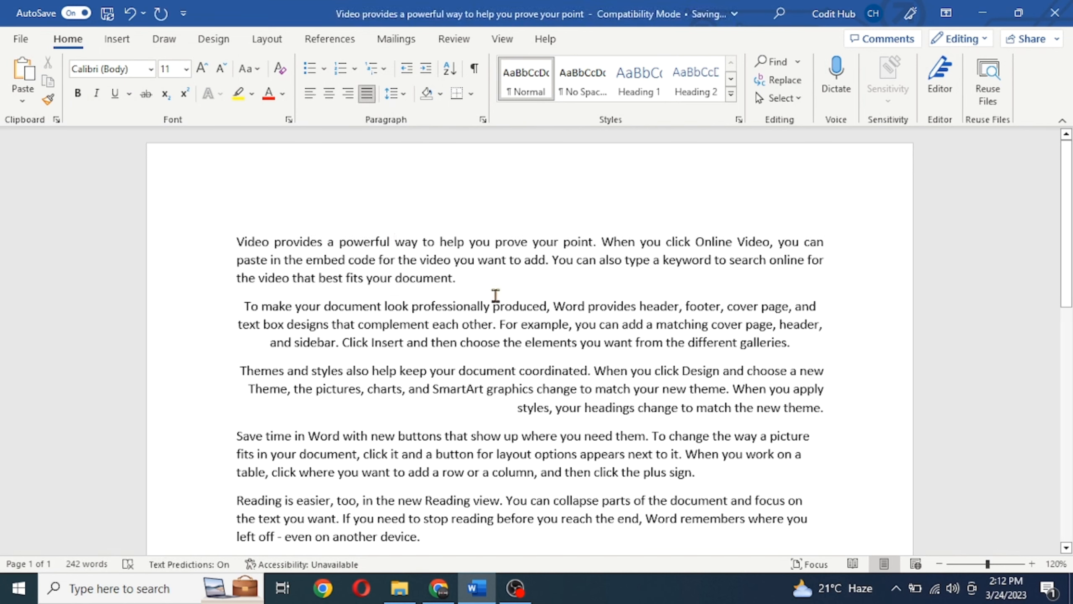
drag(469, 278, 237, 242)
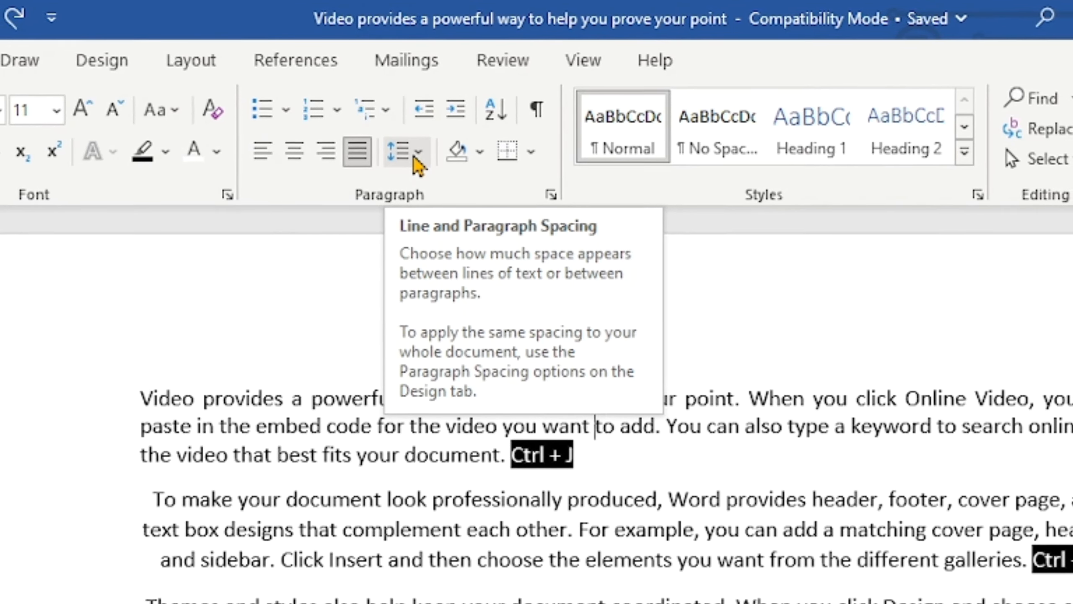
Set the line spacing of the first paragraph to 2.5.
click(348, 422)
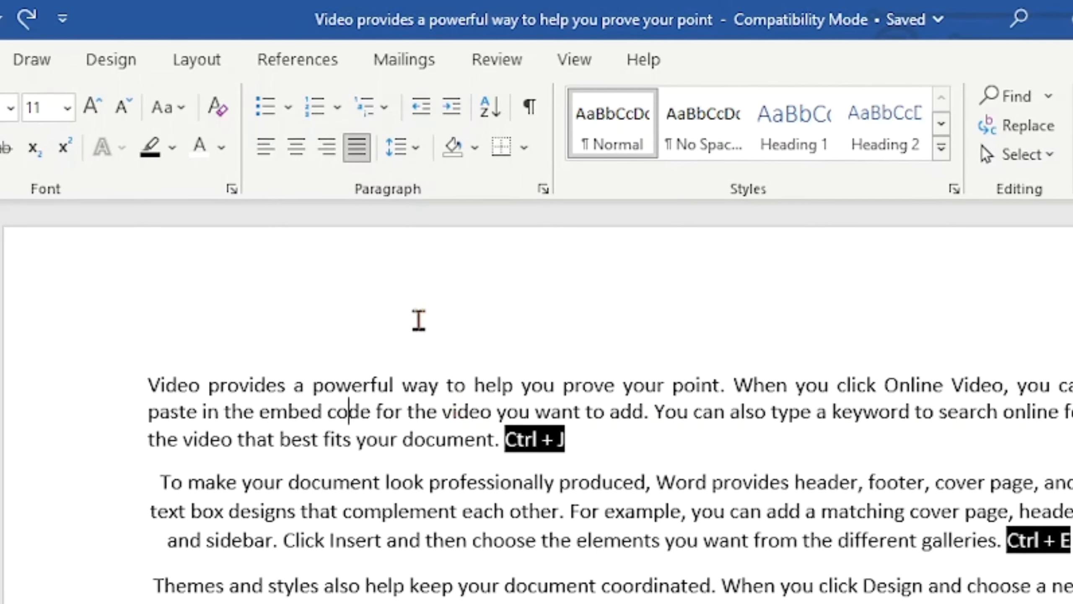
click(408, 153)
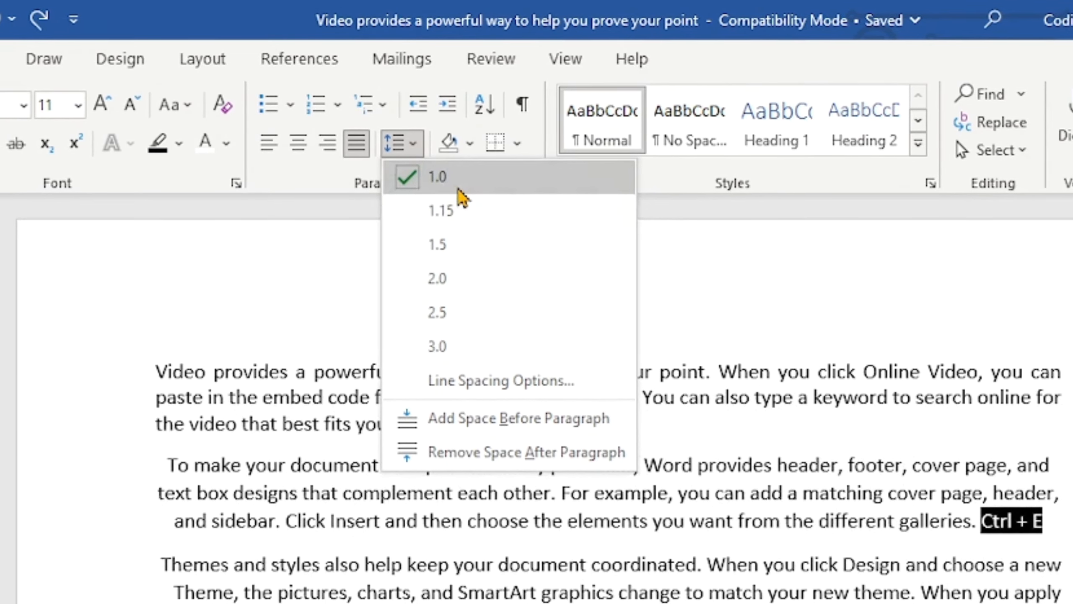
click(349, 393)
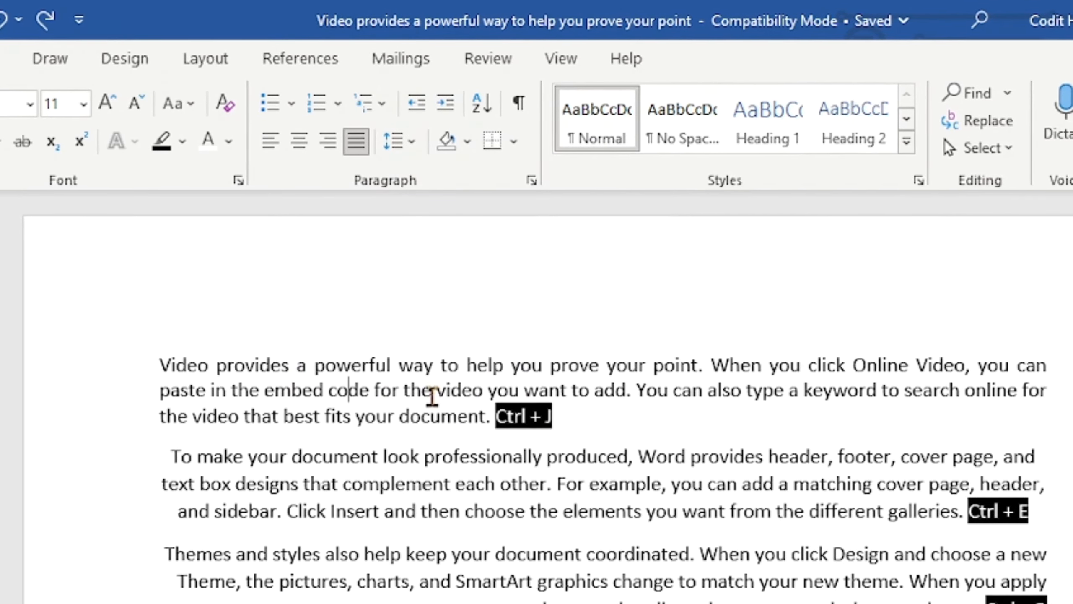
click(408, 142)
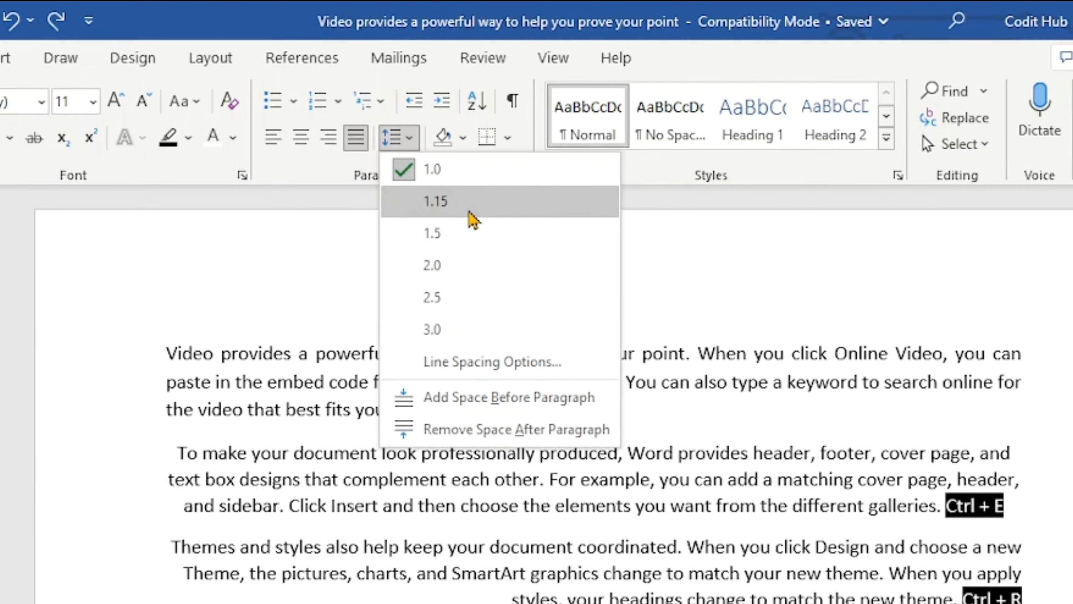
click(453, 304)
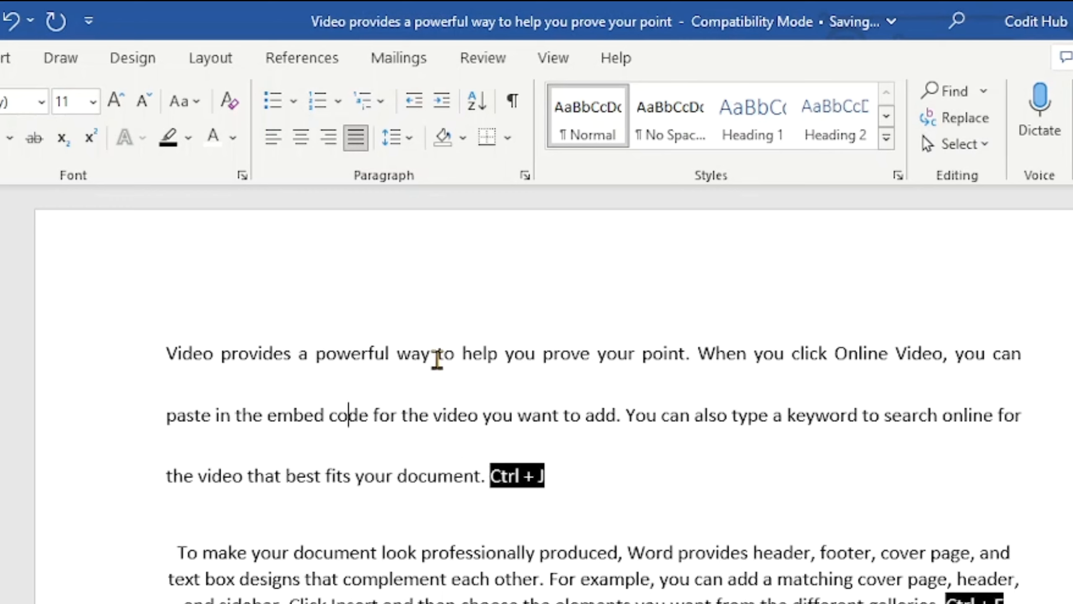
Set the line spacing of the first paragraph to 3.0.
click(399, 138)
click(452, 328)
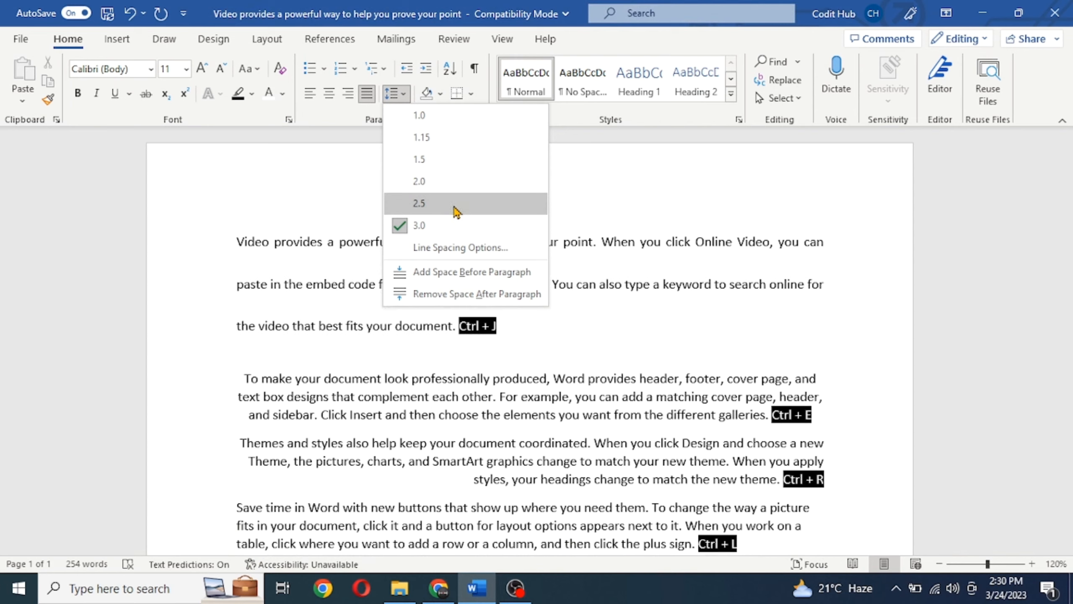
click(456, 226)
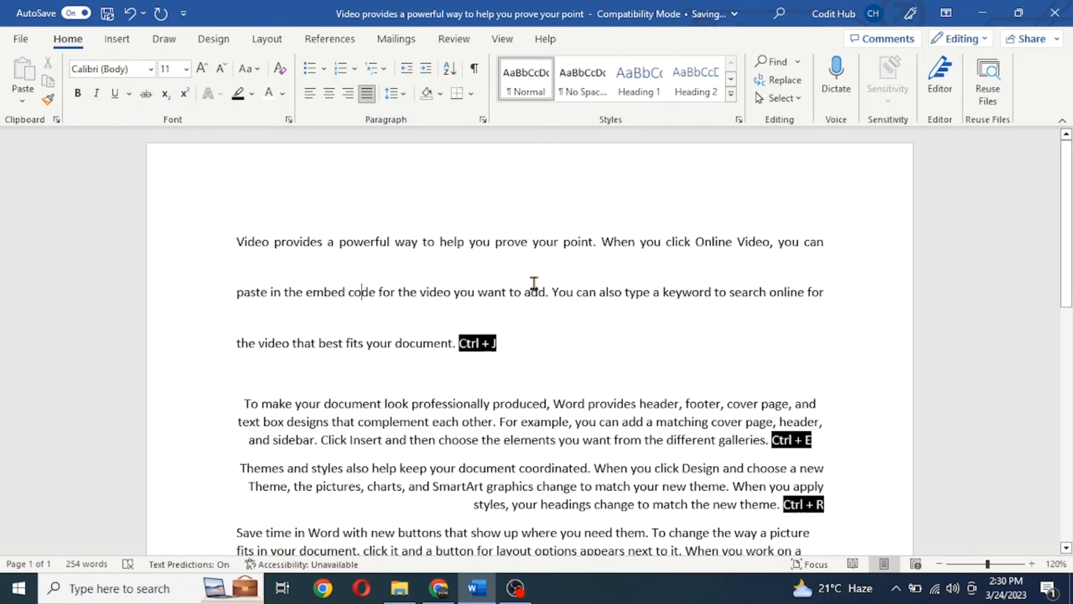
Add space before the first paragraph.
click(393, 93)
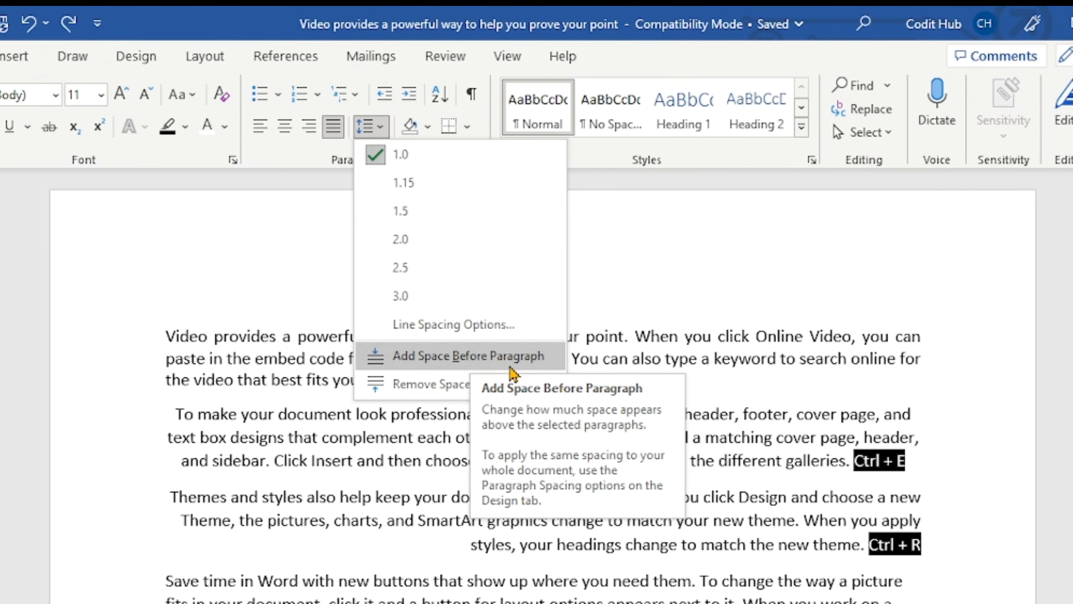
click(644, 321)
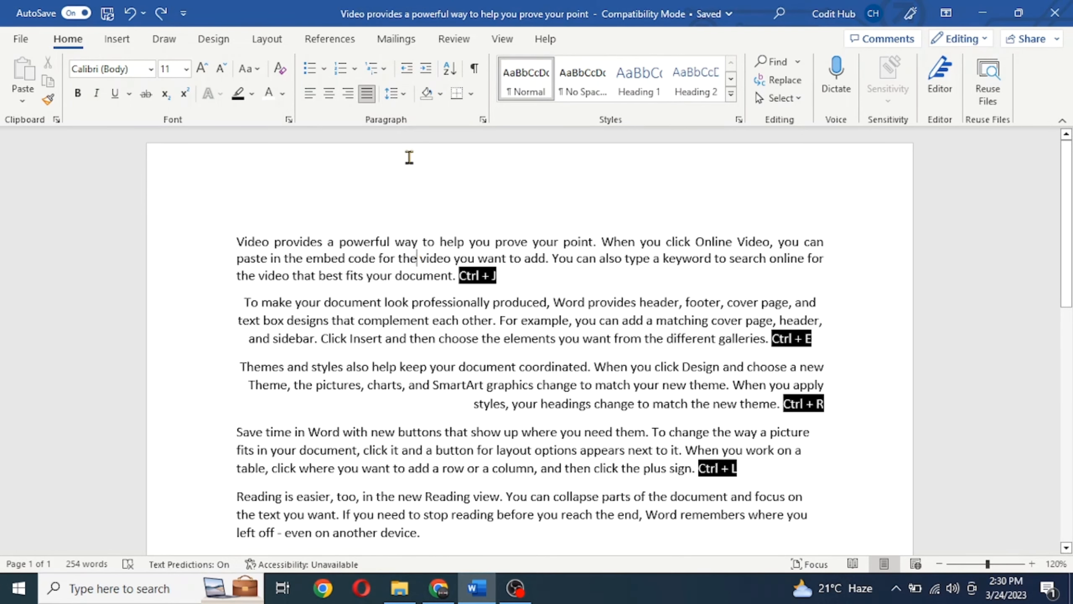
click(393, 93)
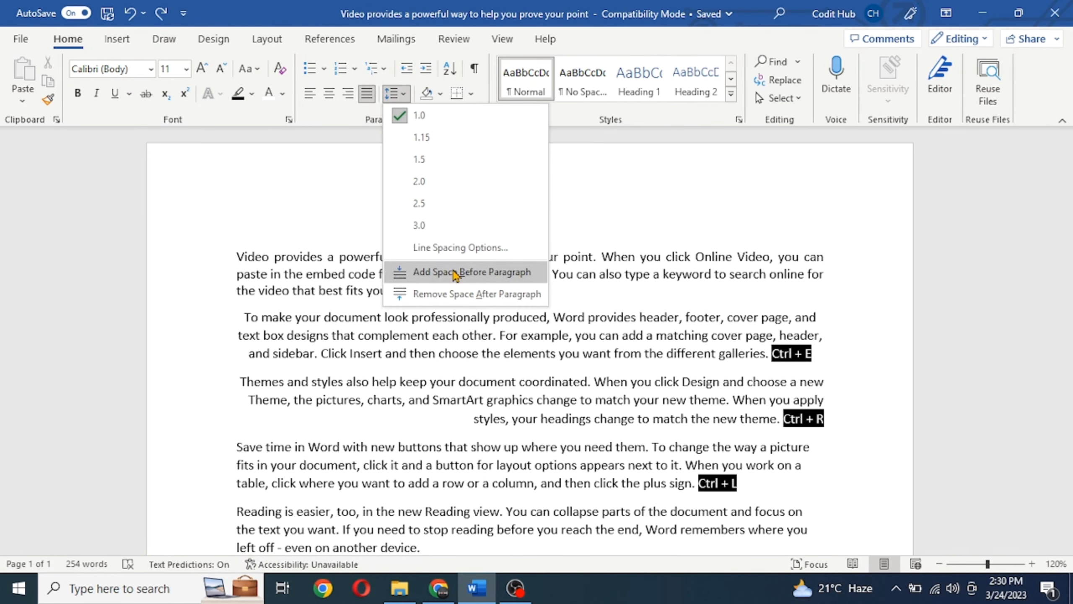
click(455, 272)
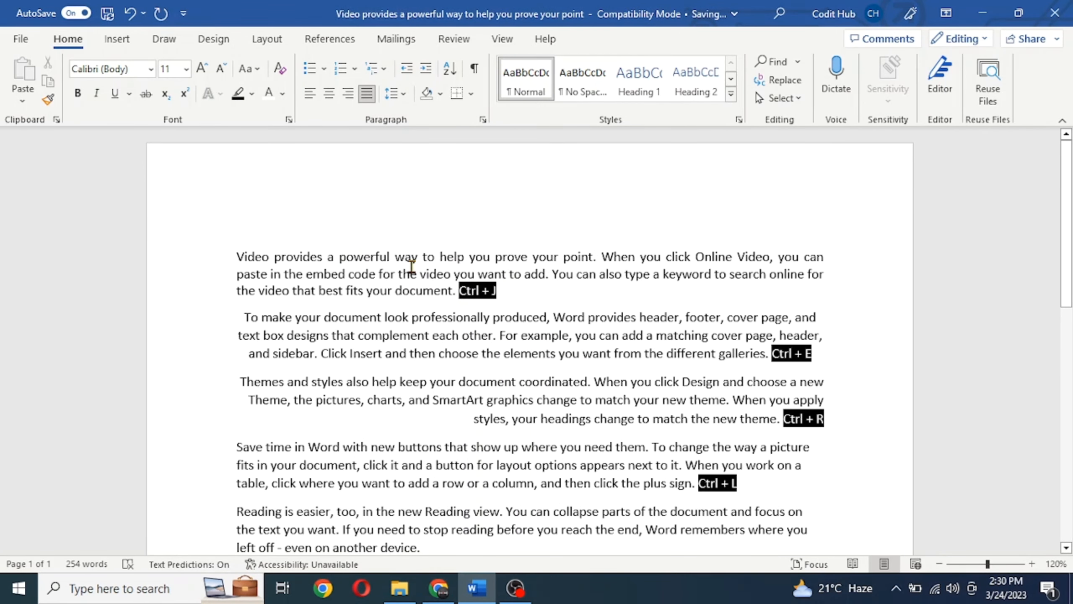
Add space before the centered second paragraph.
click(402, 317)
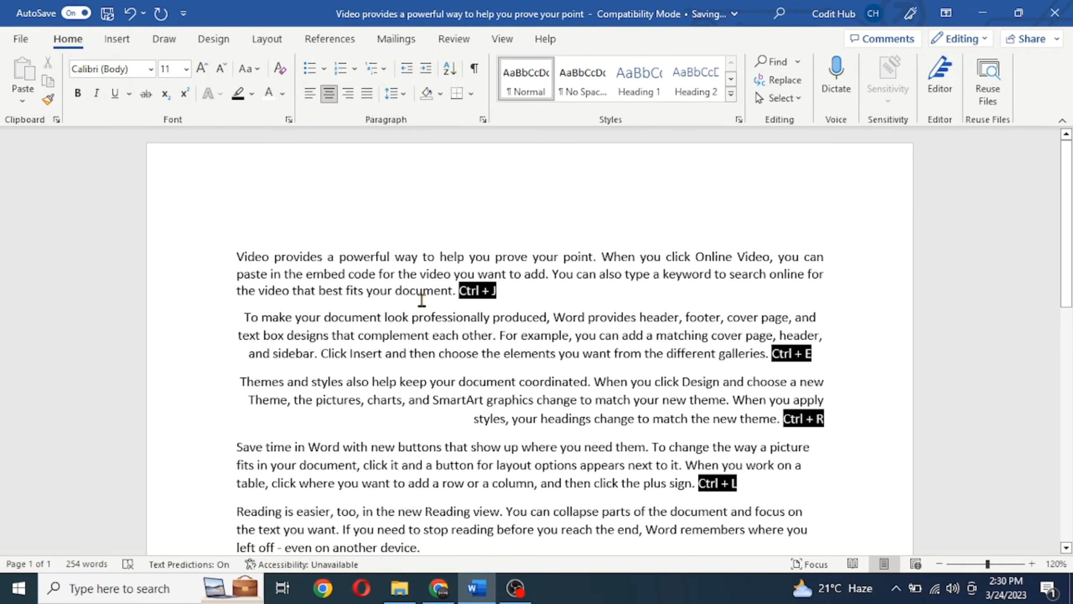
click(446, 336)
click(392, 93)
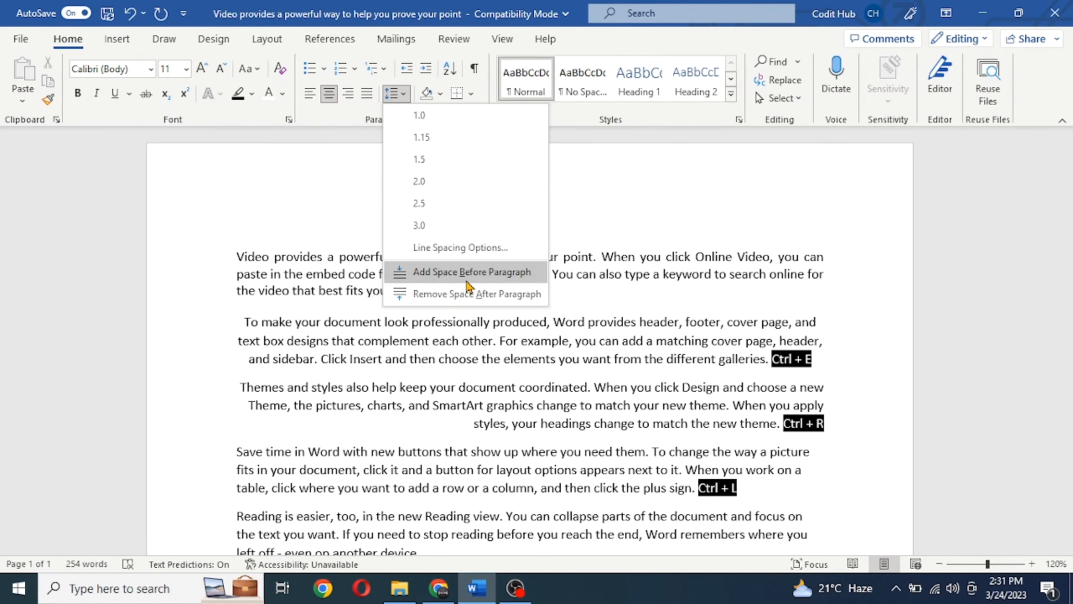
click(471, 280)
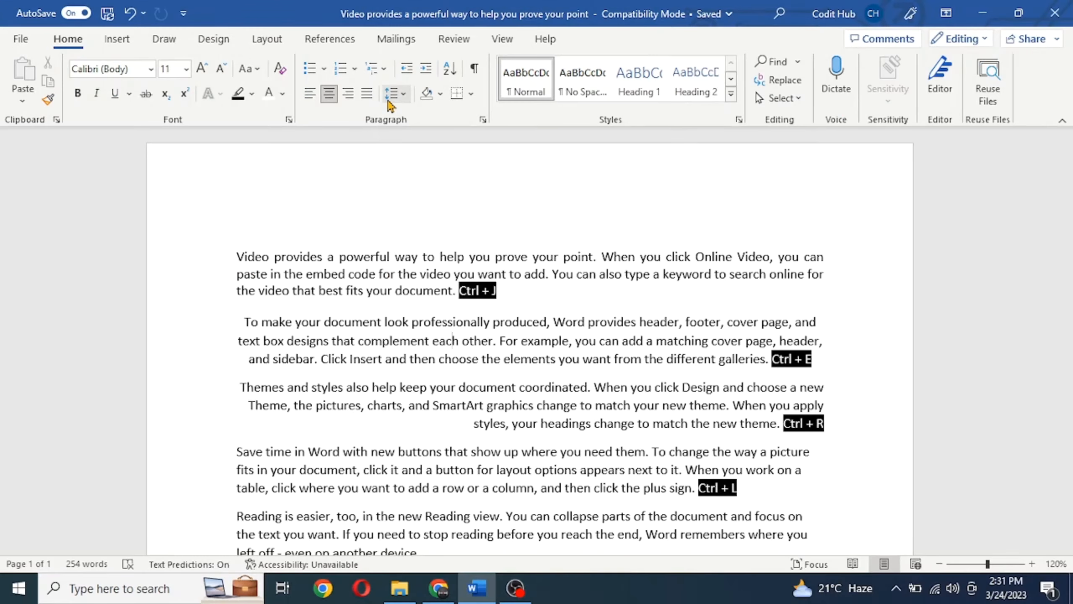
Remove the space before and after the centered second paragraph.
click(392, 94)
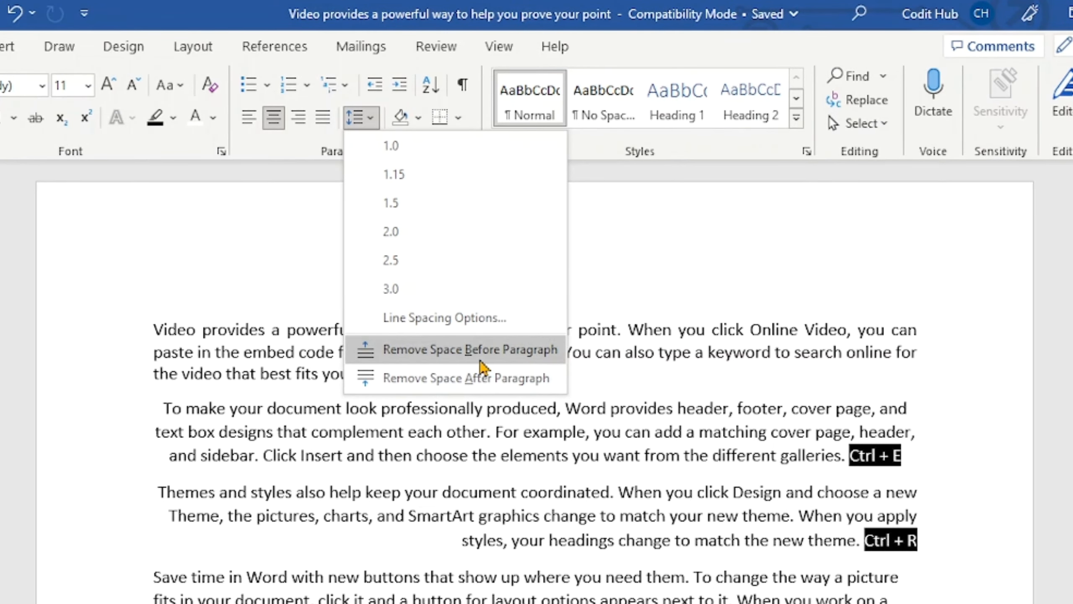
click(482, 367)
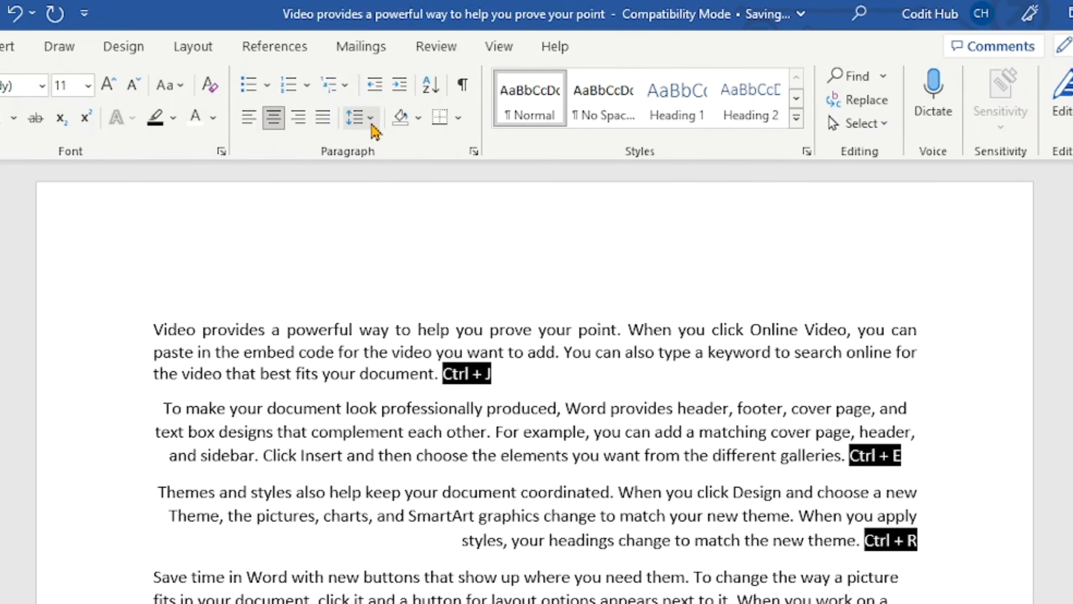
click(358, 116)
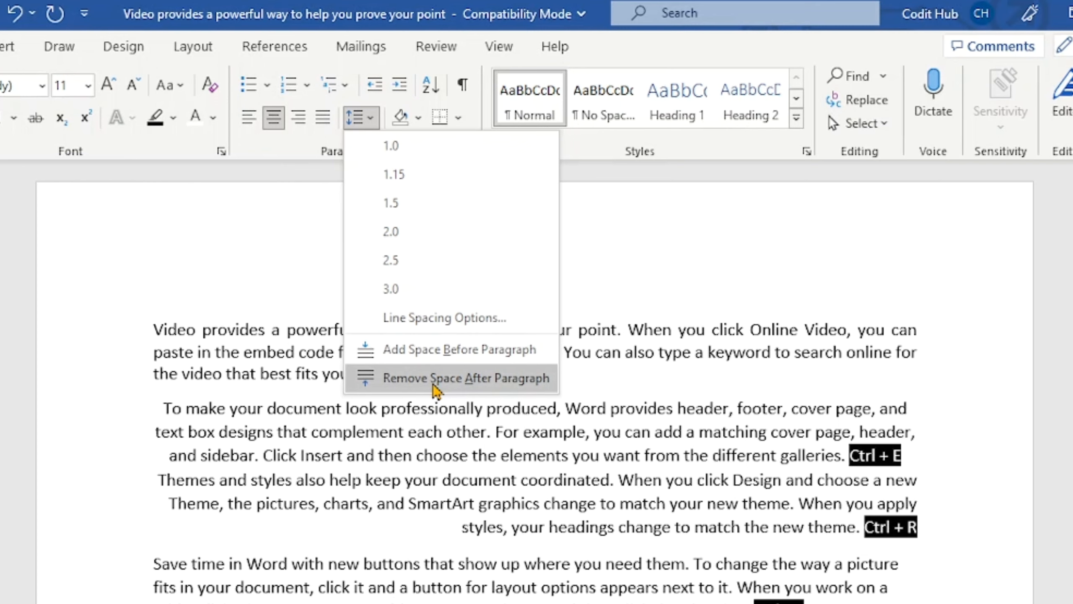
click(433, 384)
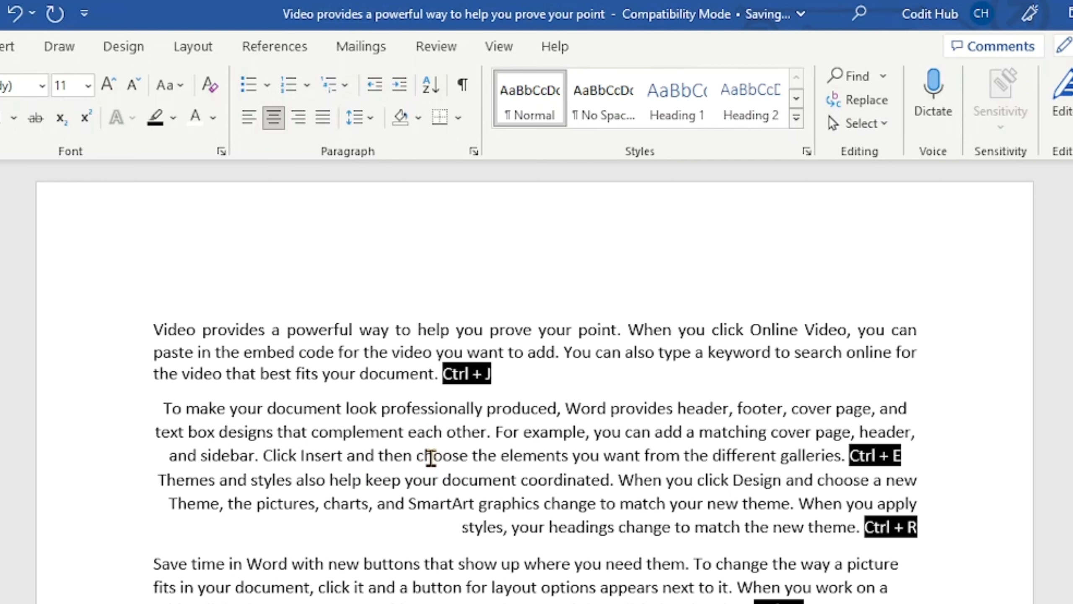
Add space after the centered second paragraph.
click(432, 456)
click(361, 117)
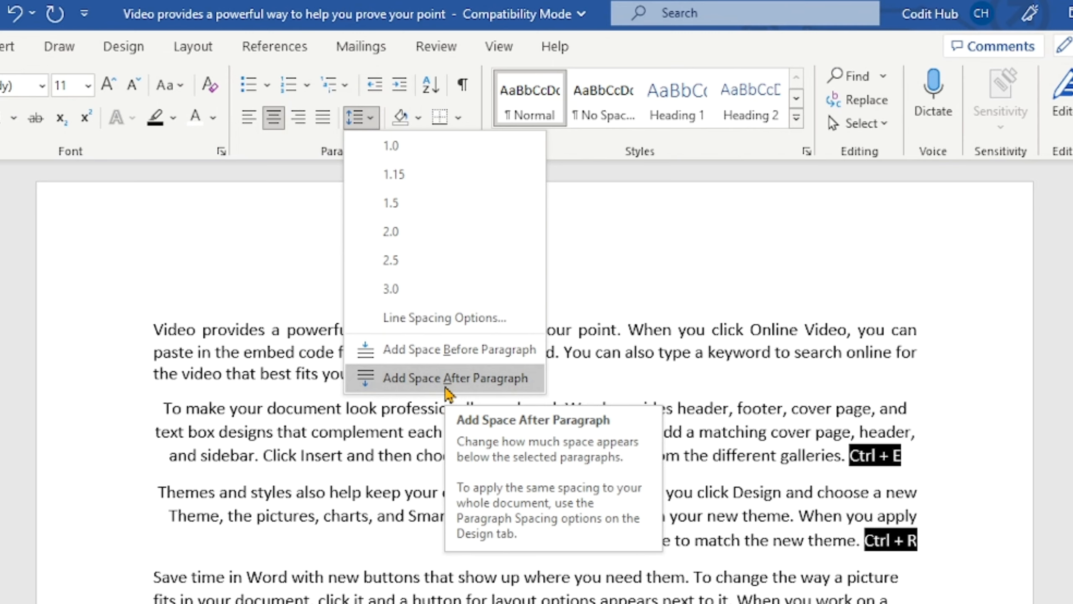
click(445, 389)
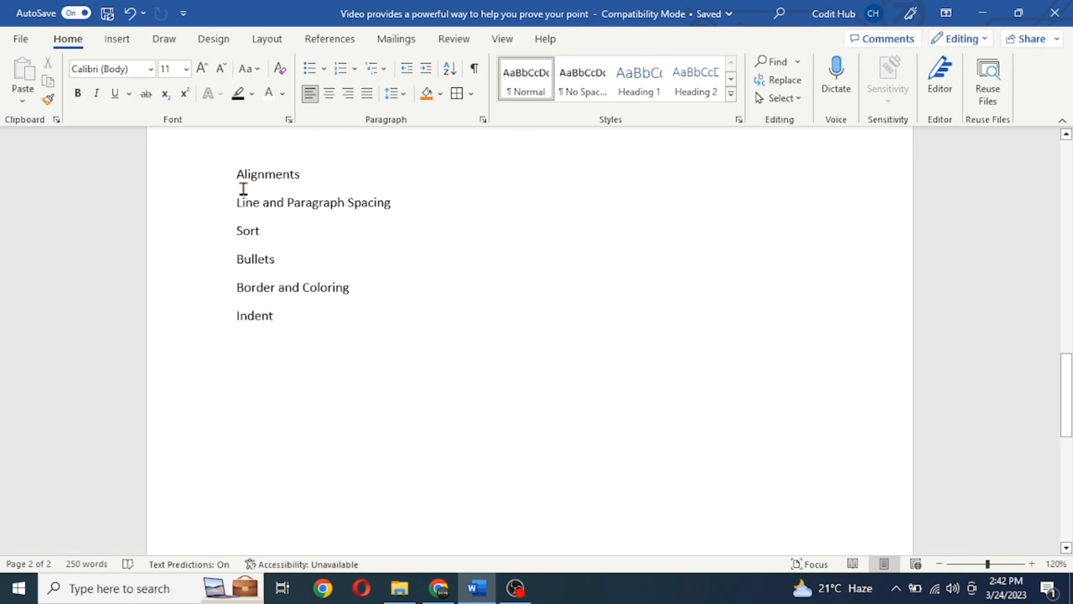
Sort the six-line topic list on the second page by paragraphs as text in descending order.
drag(233, 171, 298, 321)
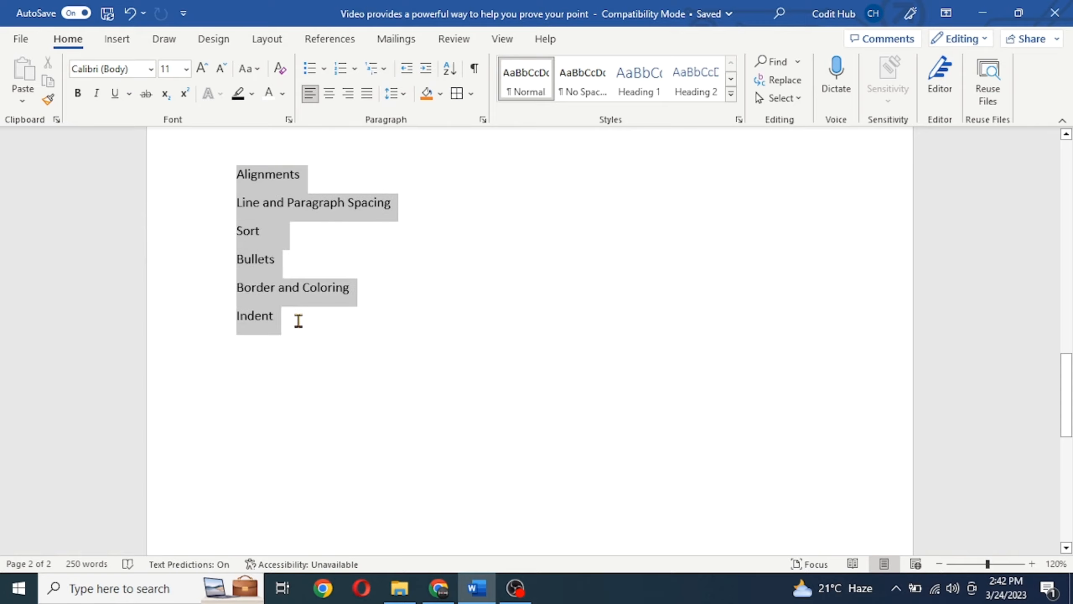
click(260, 262)
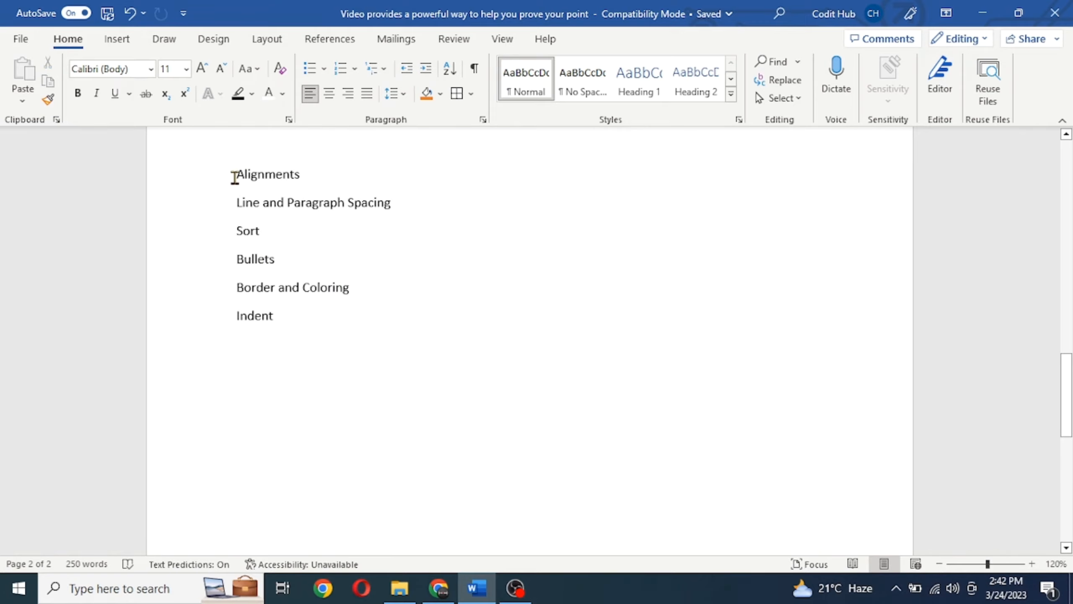
drag(234, 177, 280, 319)
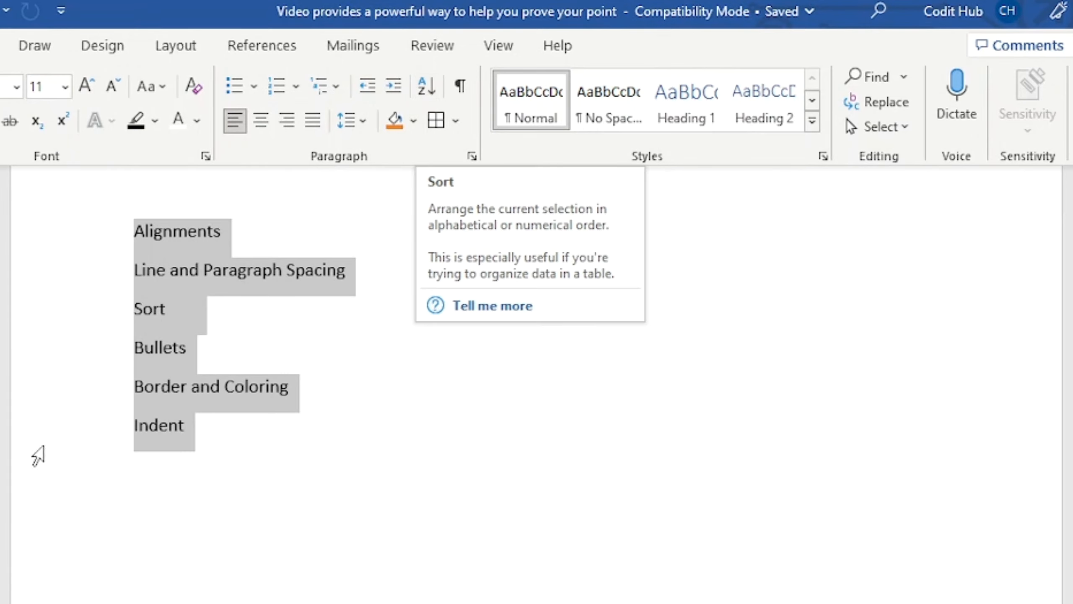
click(144, 331)
drag(139, 240, 215, 441)
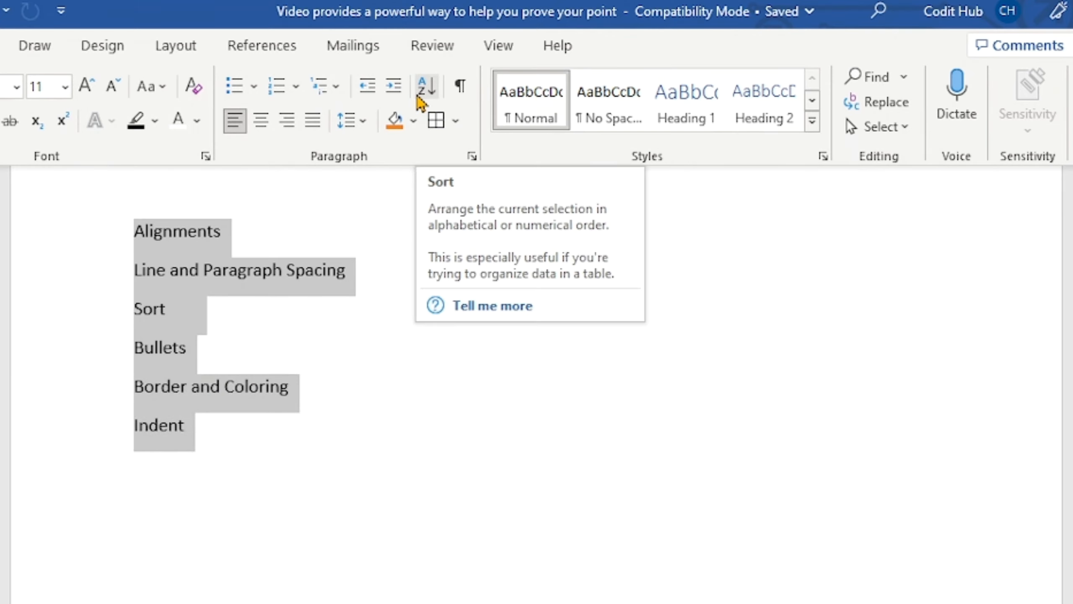
click(419, 100)
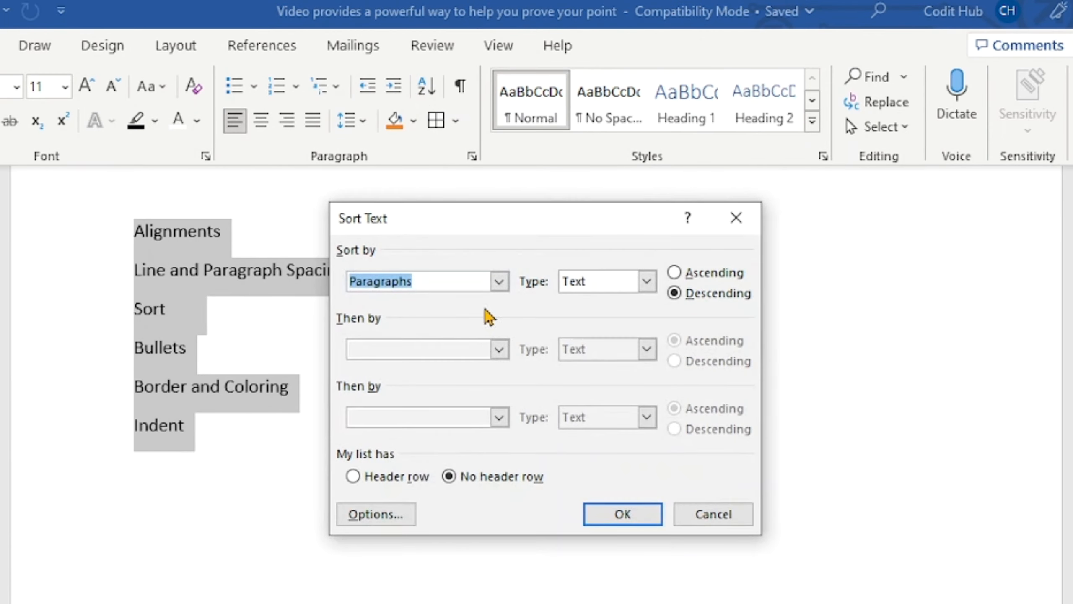
click(499, 281)
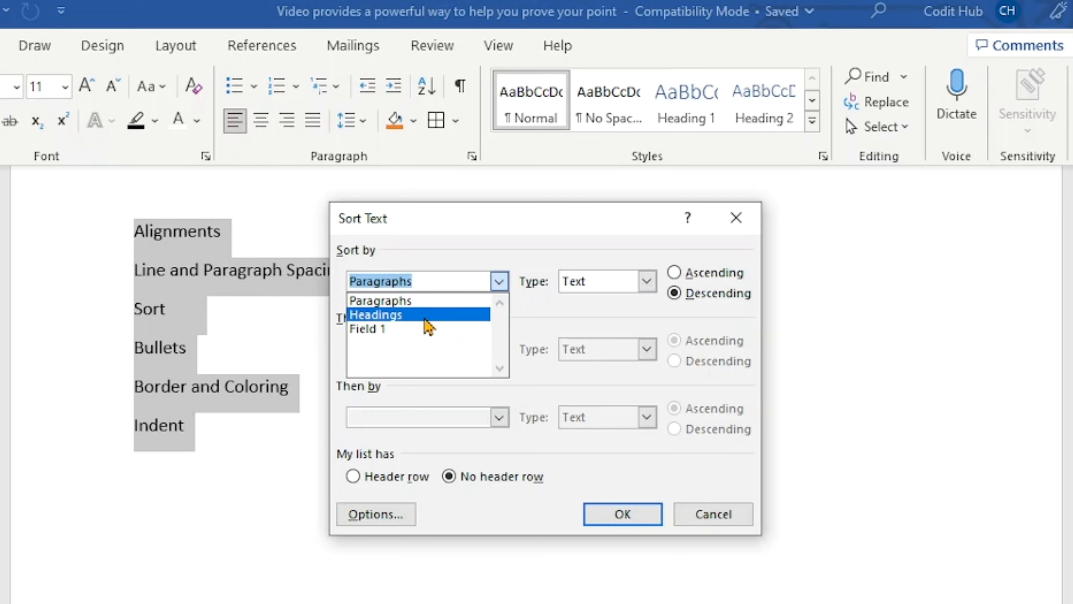
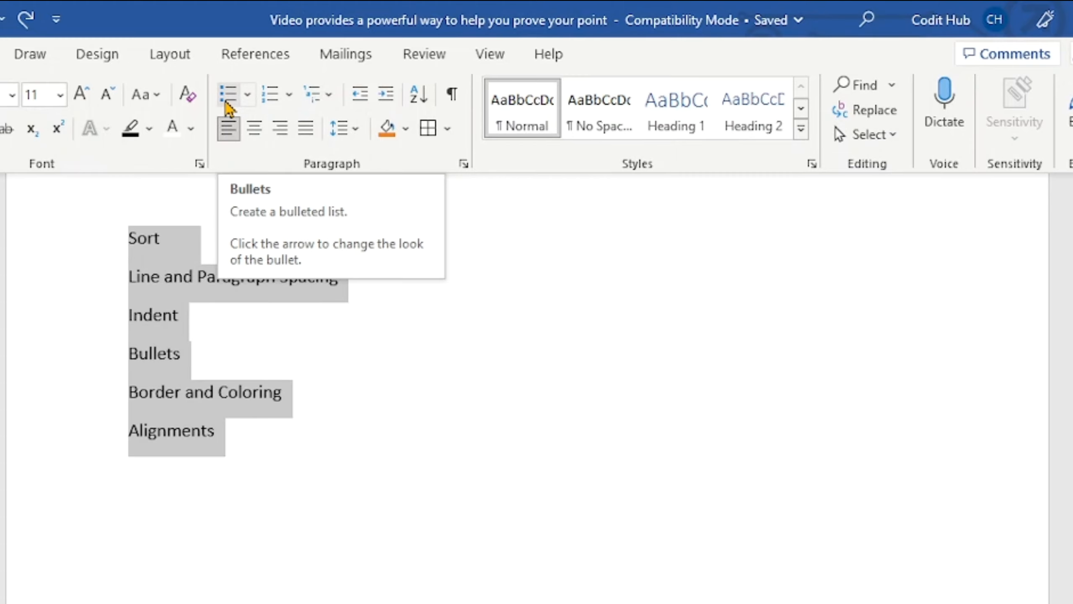
Apply four-diamond bullets to the sorted topic list and replace them with A. B. C. numbering.
click(248, 101)
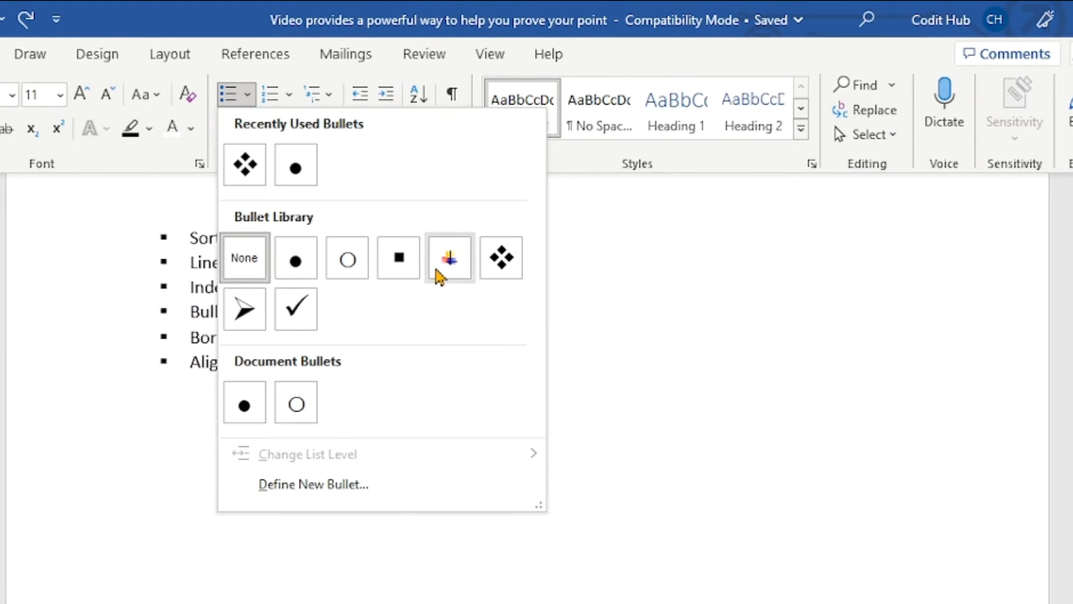
click(493, 267)
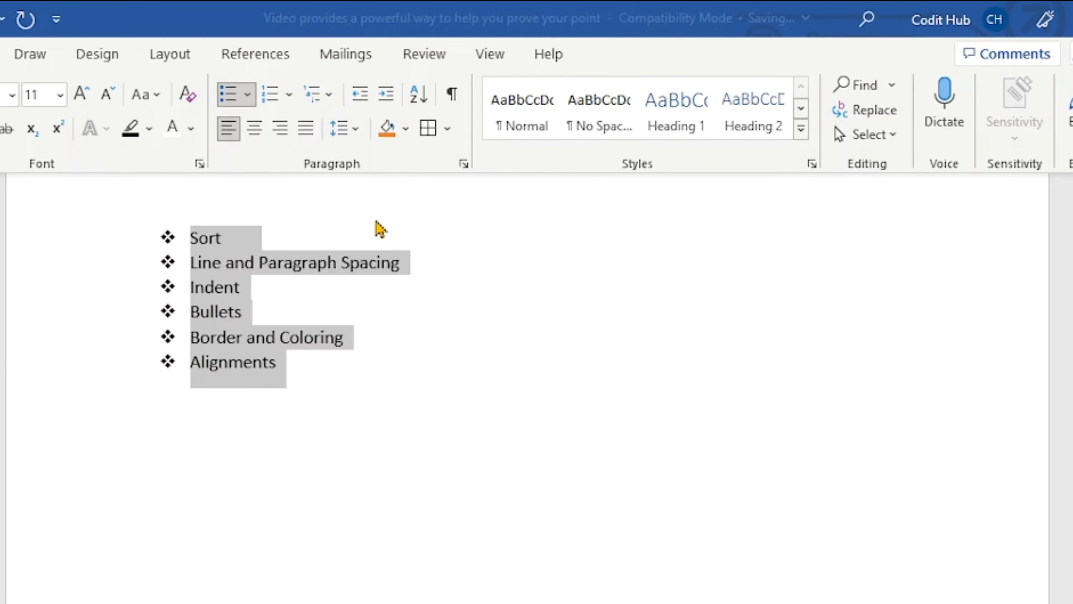
click(287, 100)
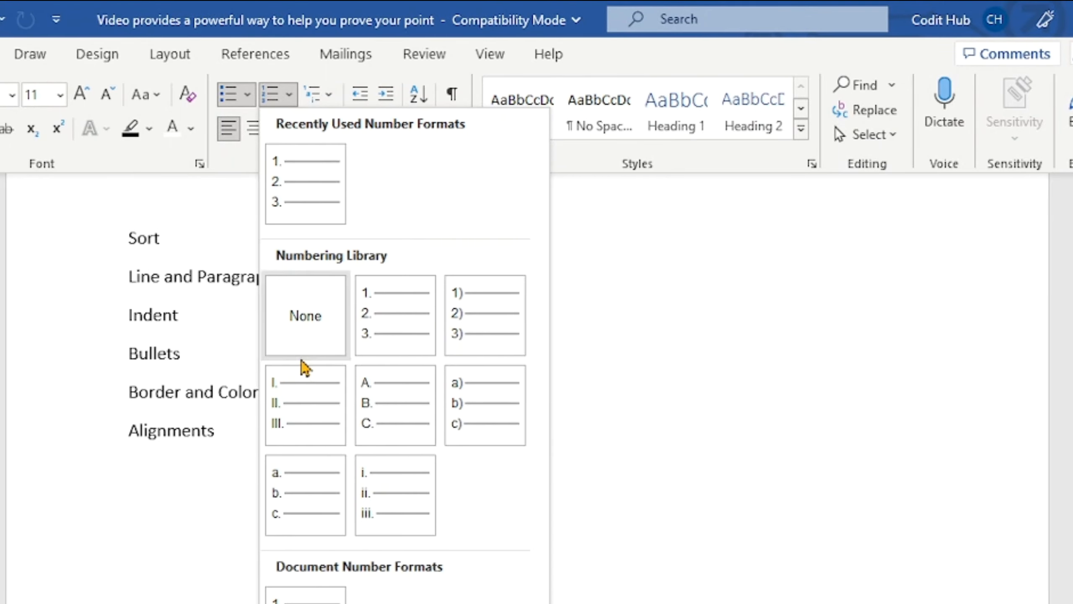
click(400, 375)
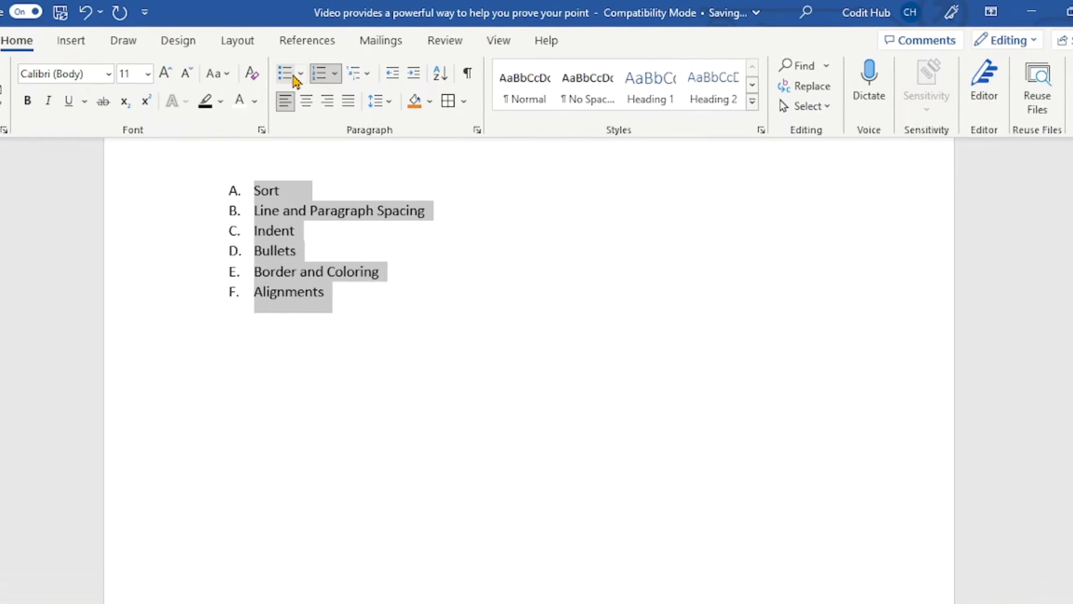
Replace the topic list's lettered numbering with four-diamond bullets.
click(291, 76)
click(503, 217)
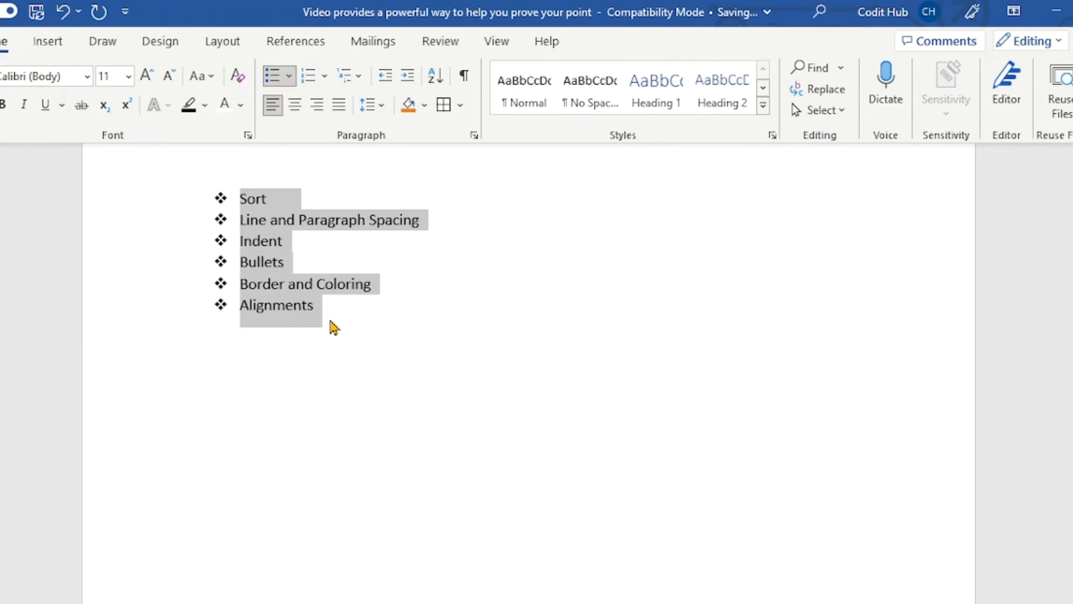
click(316, 201)
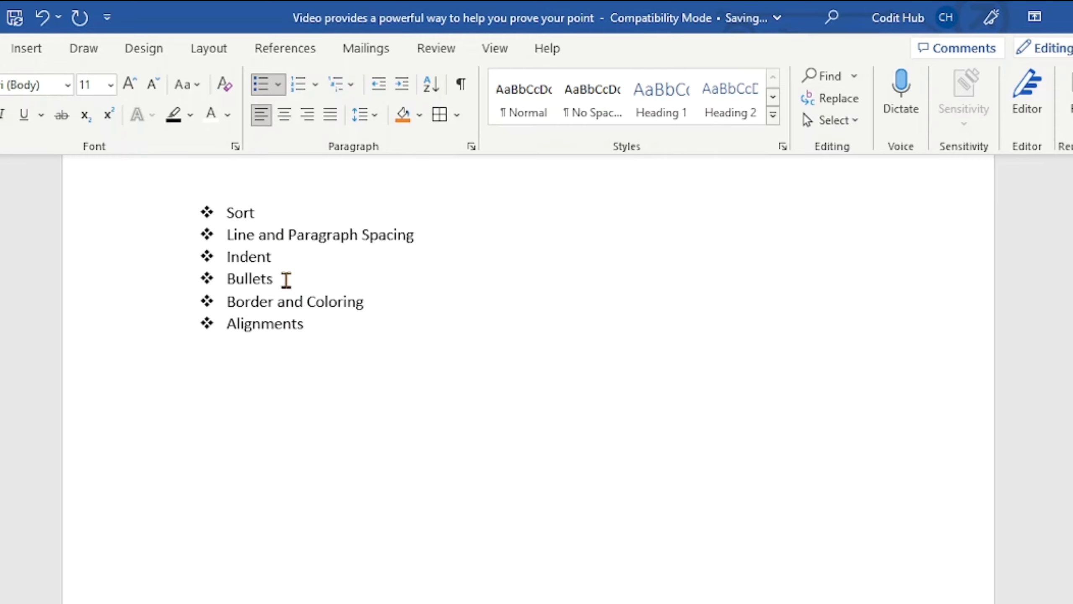
drag(230, 216, 313, 330)
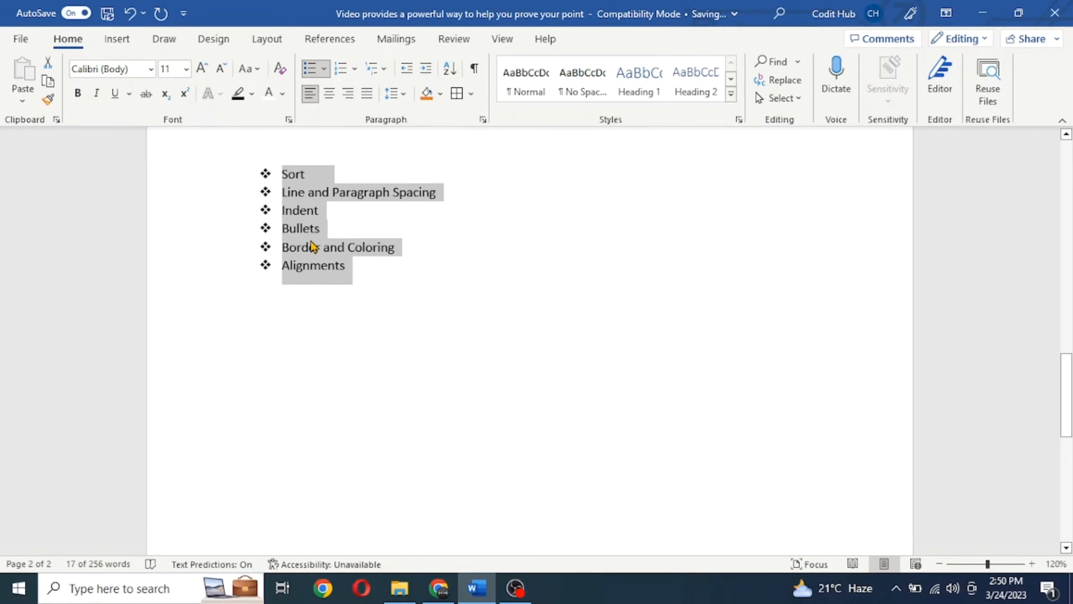
Add two second-level items, "Numbering" and "Bullets", under the Bullets entry of the list.
click(269, 302)
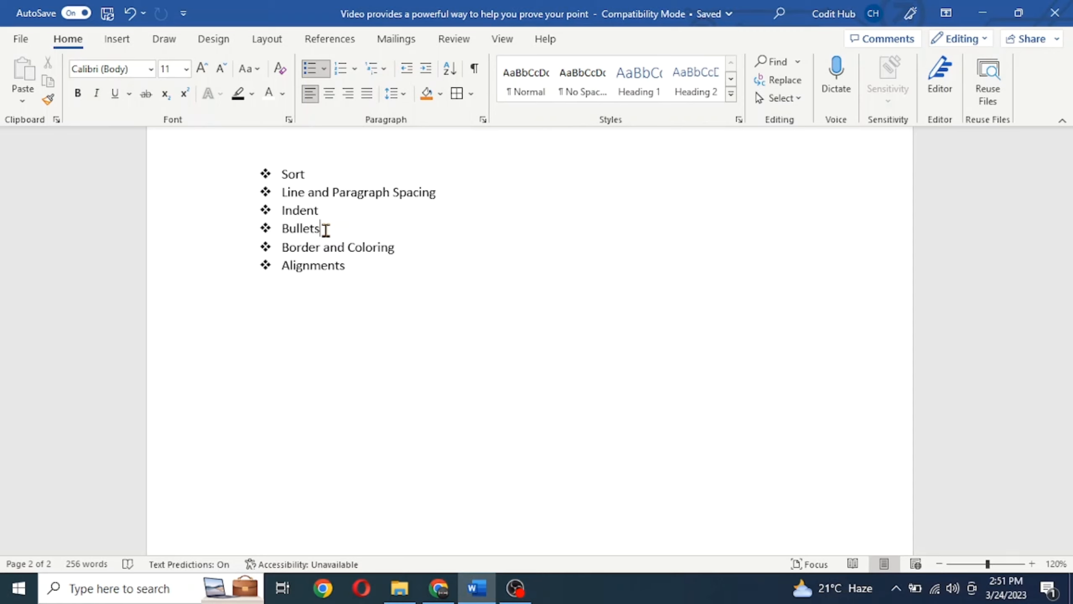
key(Return)
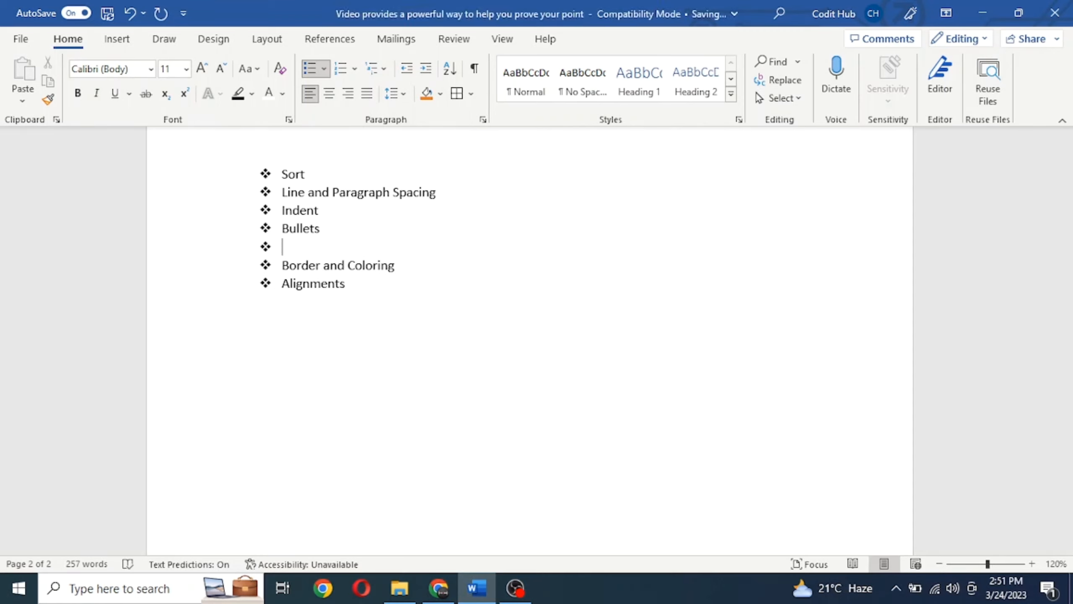
key(Tab)
text(Numbering)
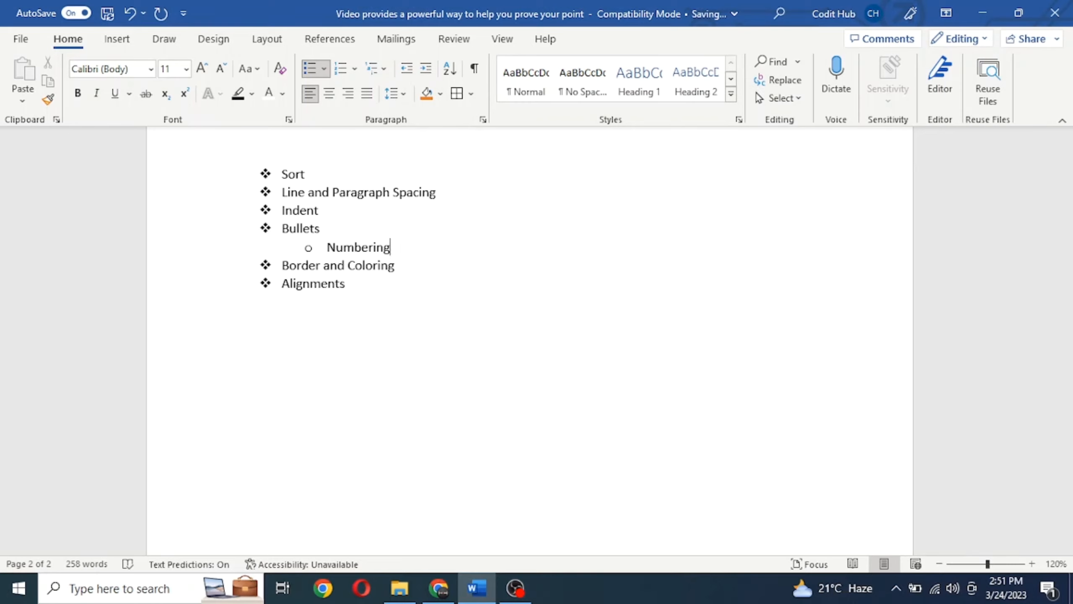
key(Return)
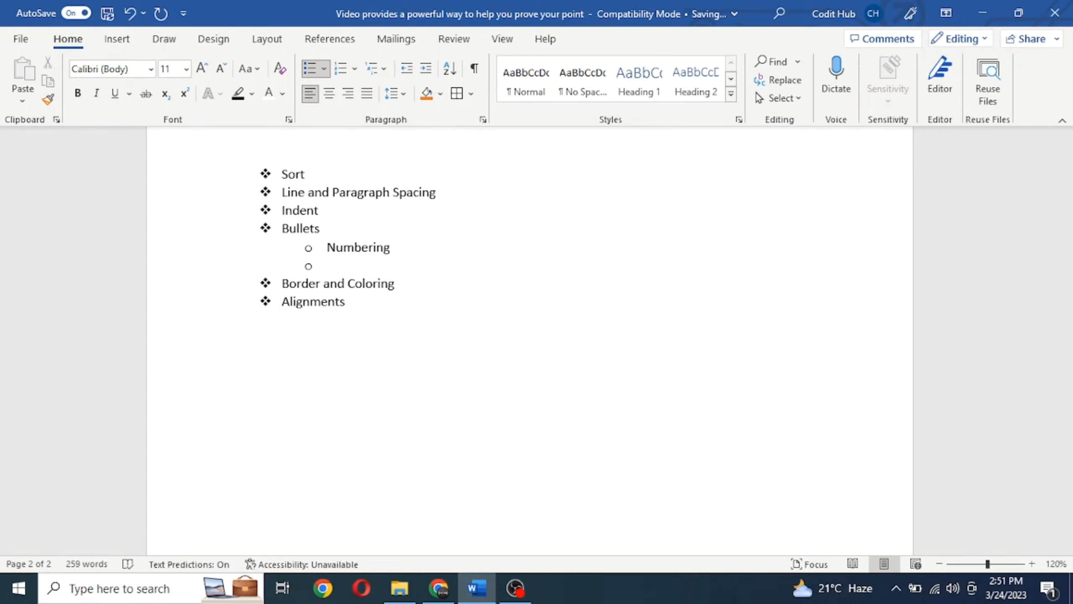
text(Bullets)
Add three third-level items under the Numbering sub-item: "A to Z", "1 2 3" and "I II III".
click(394, 248)
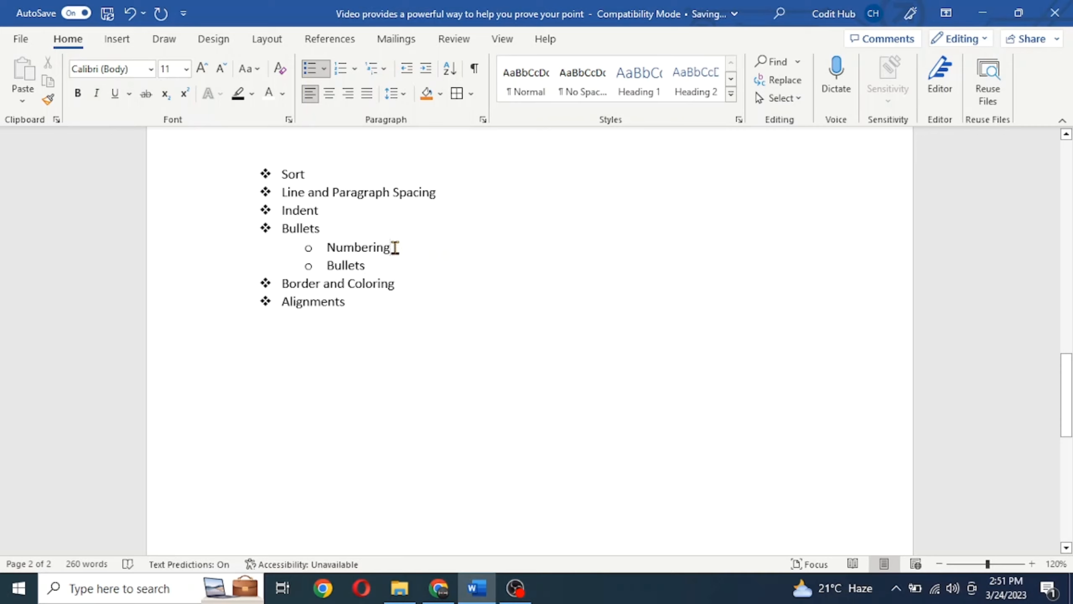
key(Return)
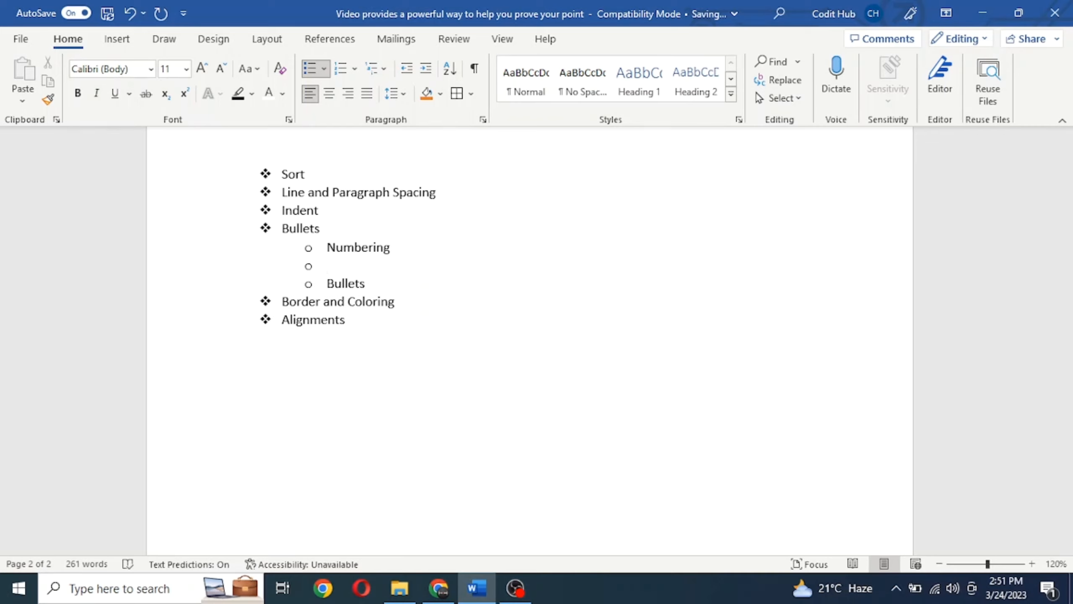
key(Tab)
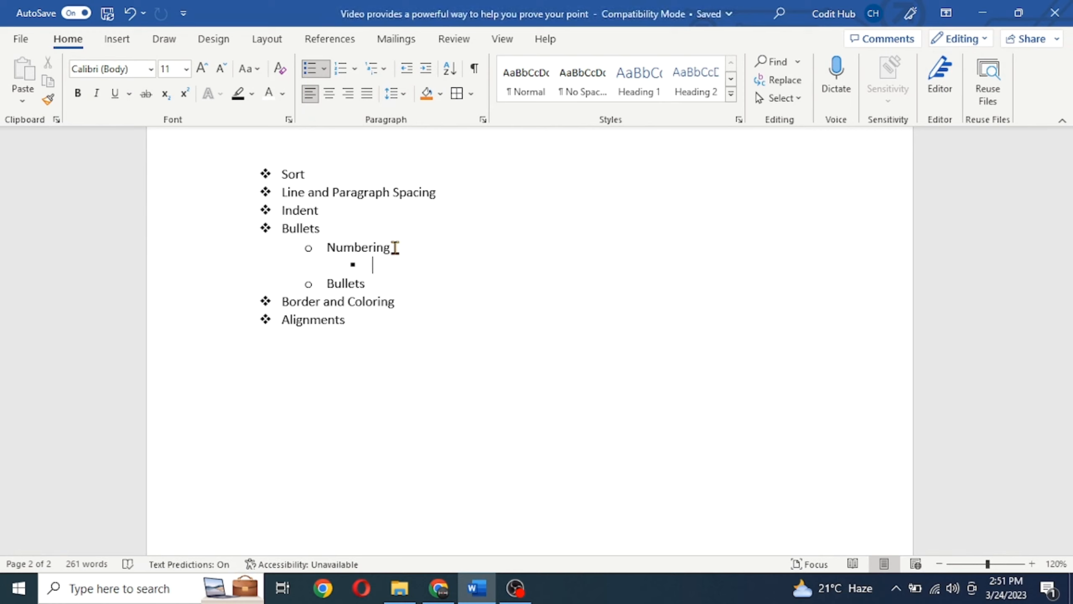
text(A to )
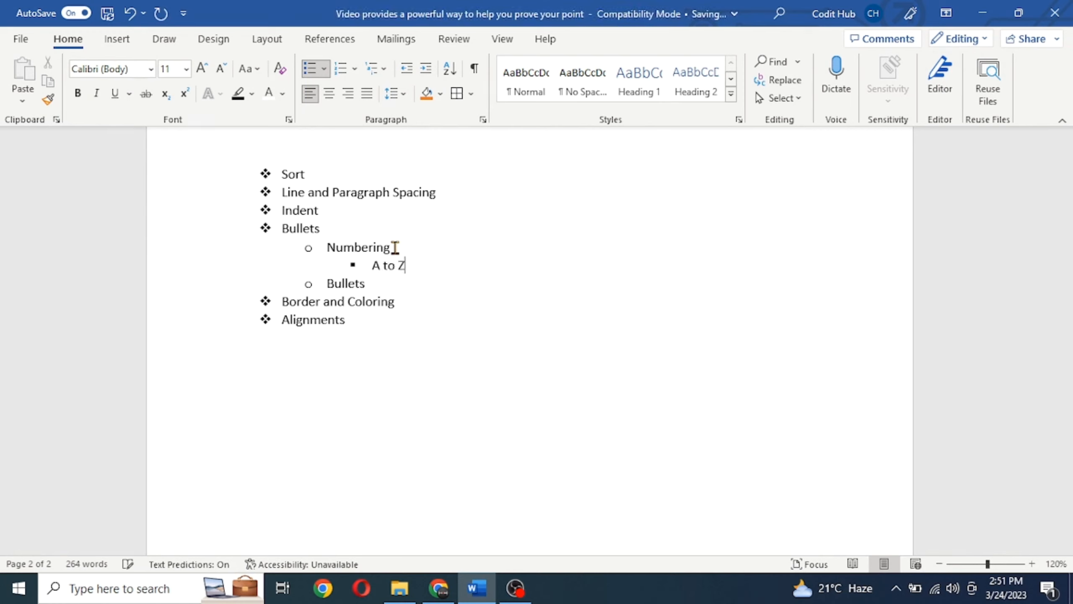
text(Z)
key(Return)
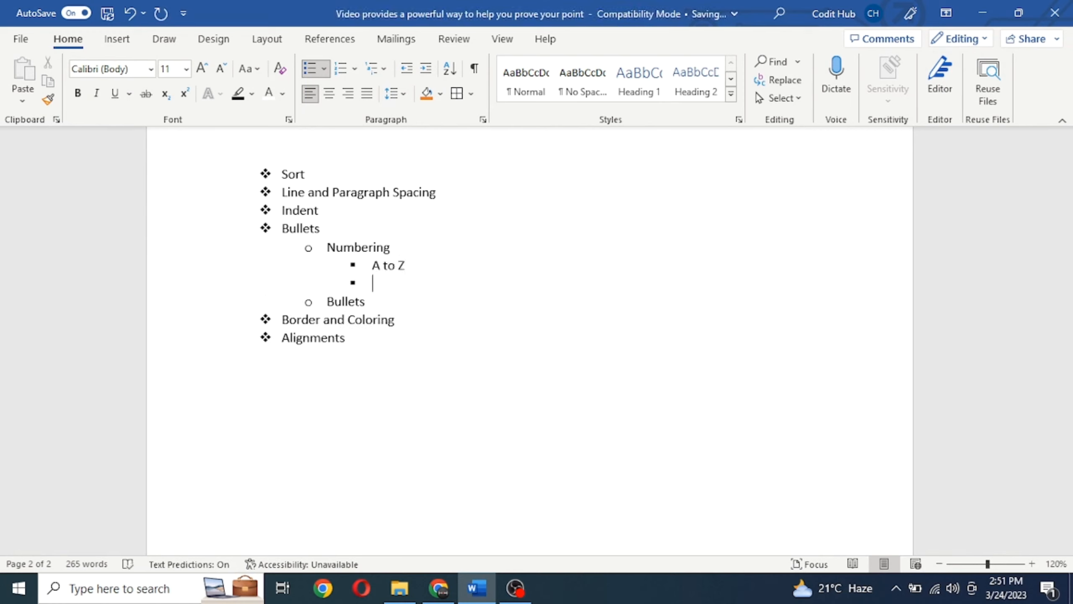
text(1 2 3)
key(Return)
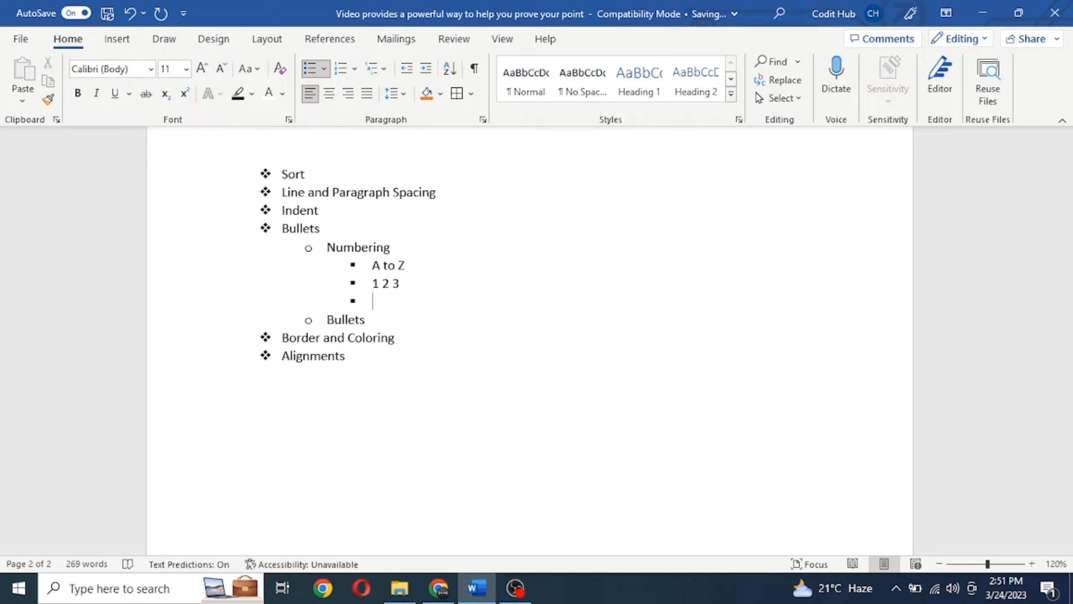
text(I II III)
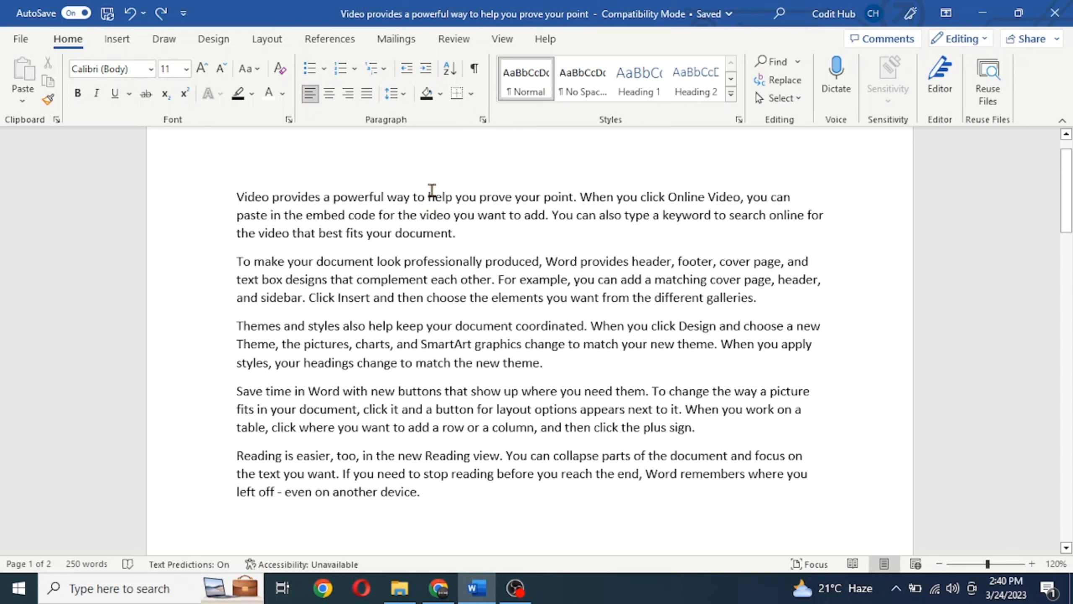
Shade the first paragraph dark blue, and change its shading to orange.
click(442, 98)
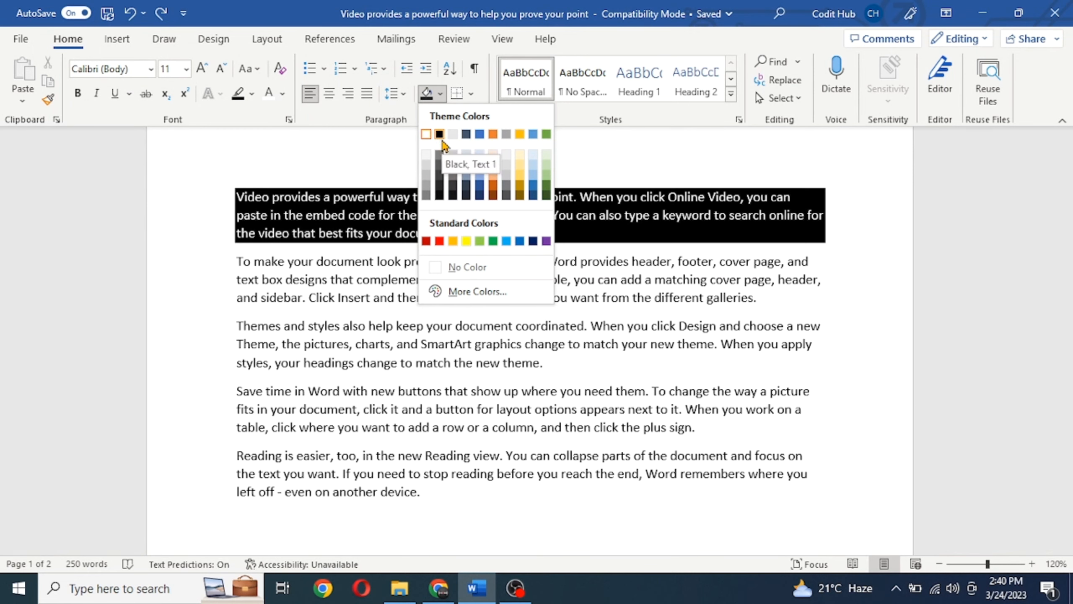
click(479, 195)
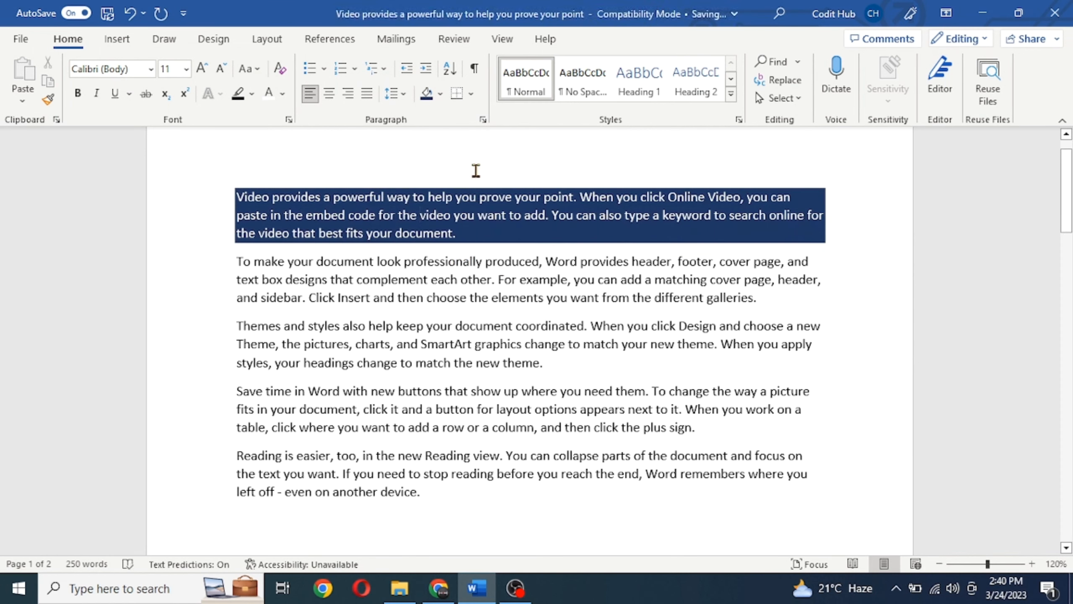
click(507, 155)
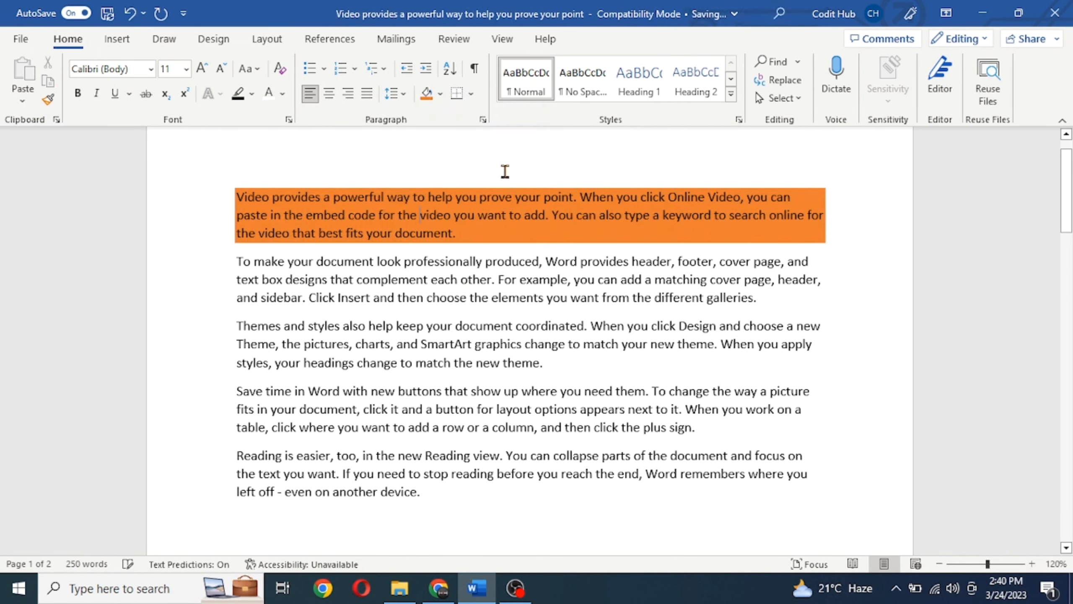
Apply All Borders to the orange-shaded first paragraph.
click(472, 96)
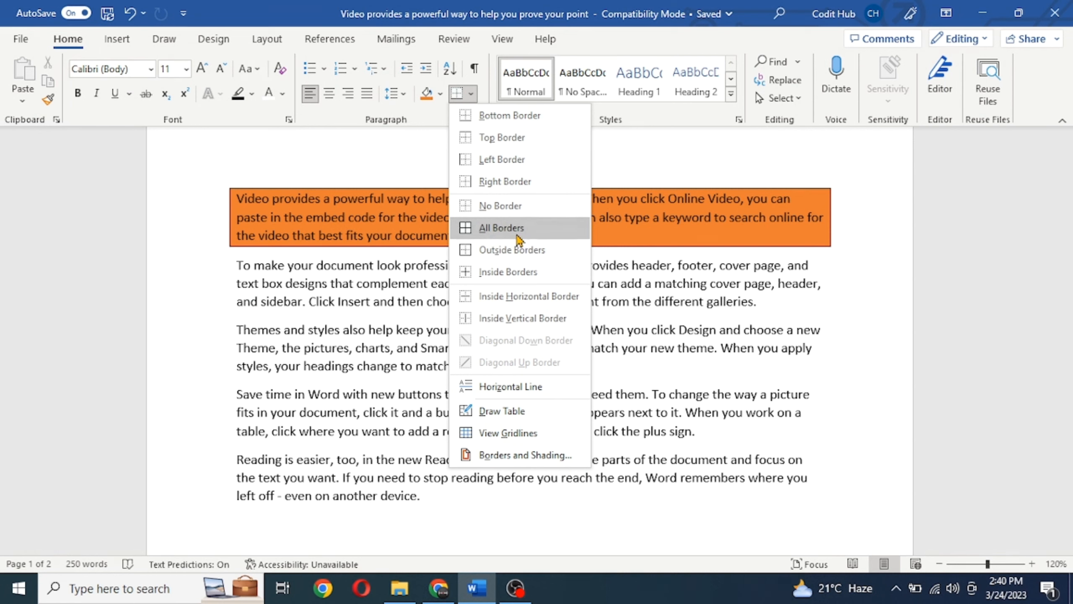
click(517, 238)
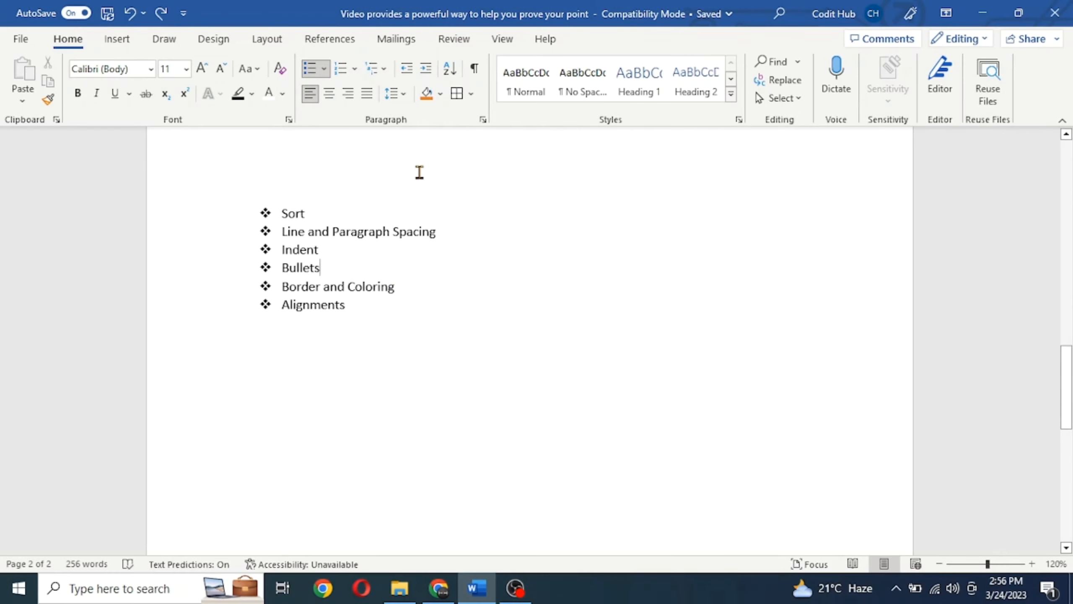
Add two new list entries, "Bullets" and "Numbering", directly below the existing Bullets entry.
click(343, 267)
key(Return)
text(Nij)
key(BackSpace)
key(BackSpace)
key(BackSpace)
text(Bu)
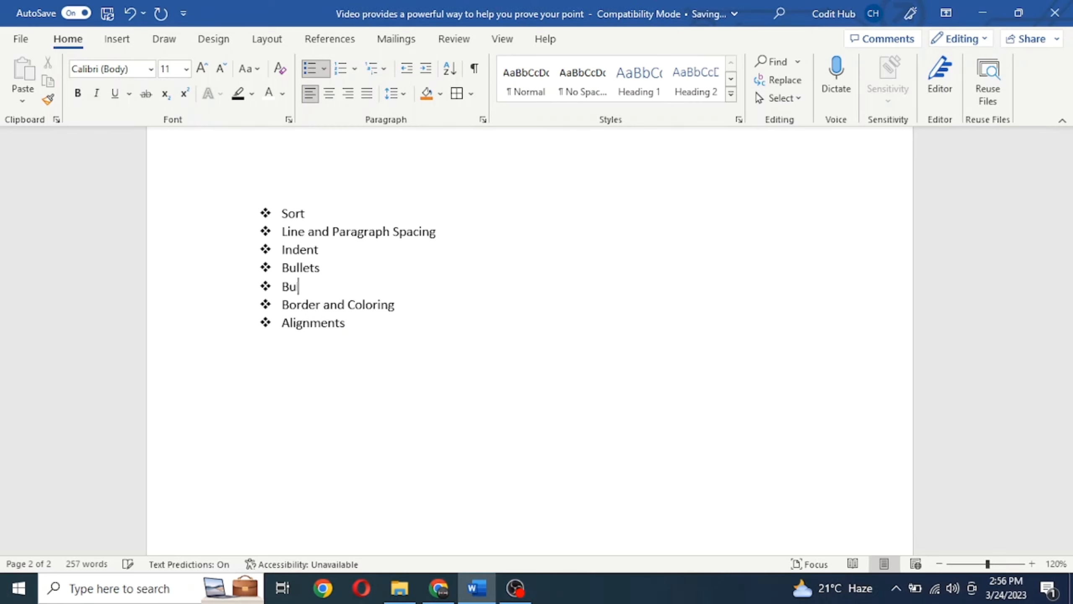
text(llets)
key(Return)
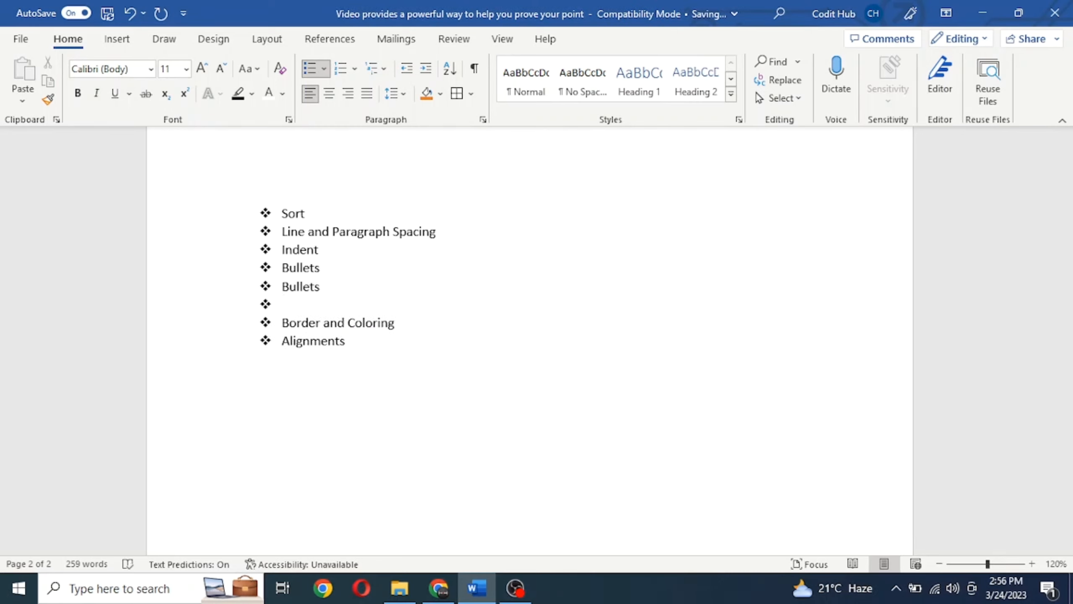
text(Numbering)
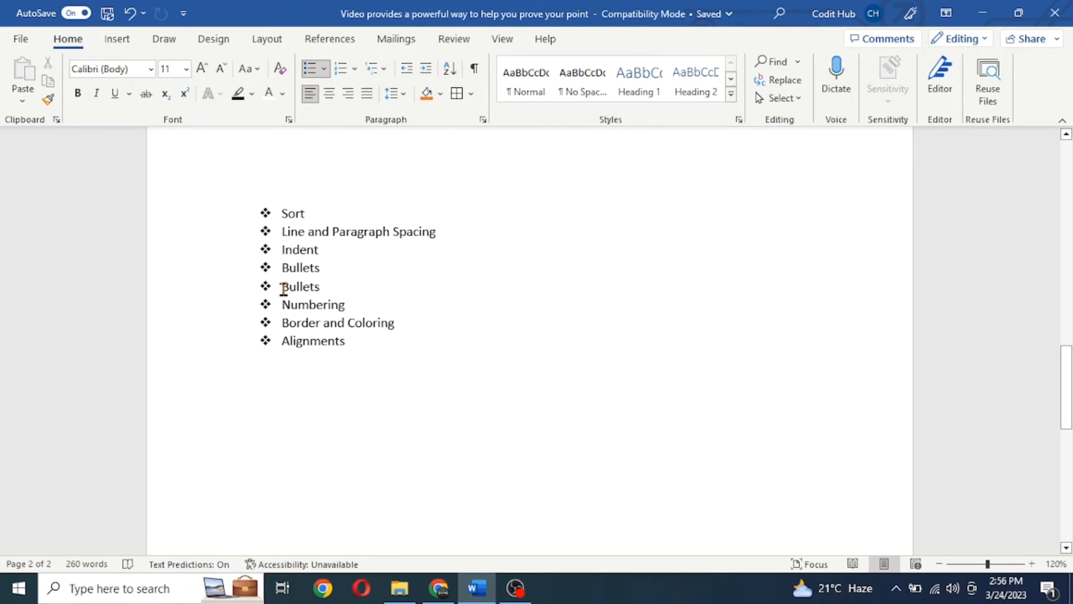
Increase the indent of the new Bullets and Numbering entries by one level each, making them second-level items.
click(283, 290)
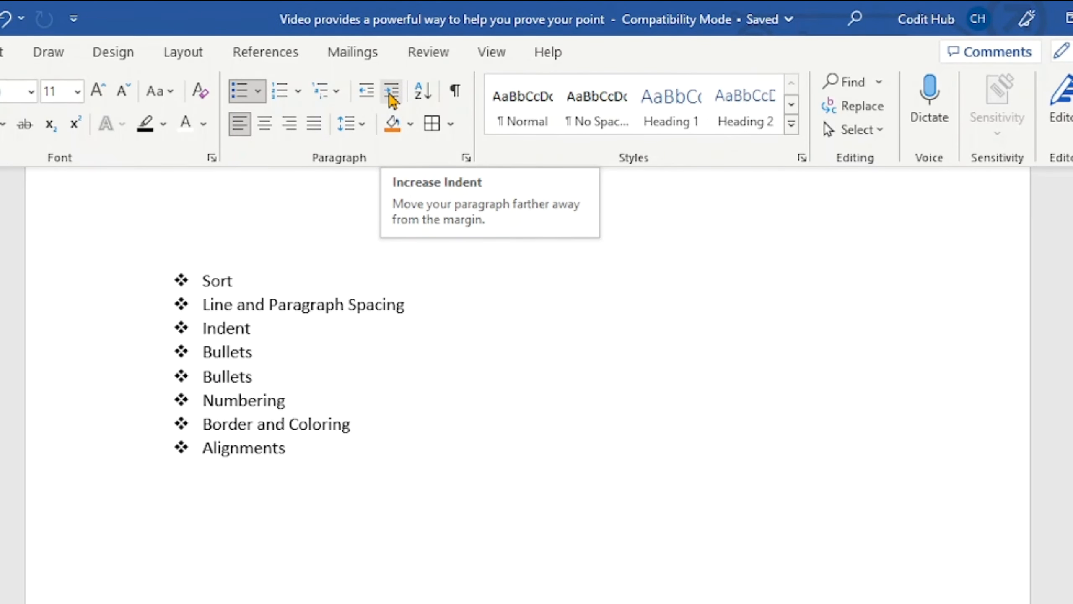
click(390, 95)
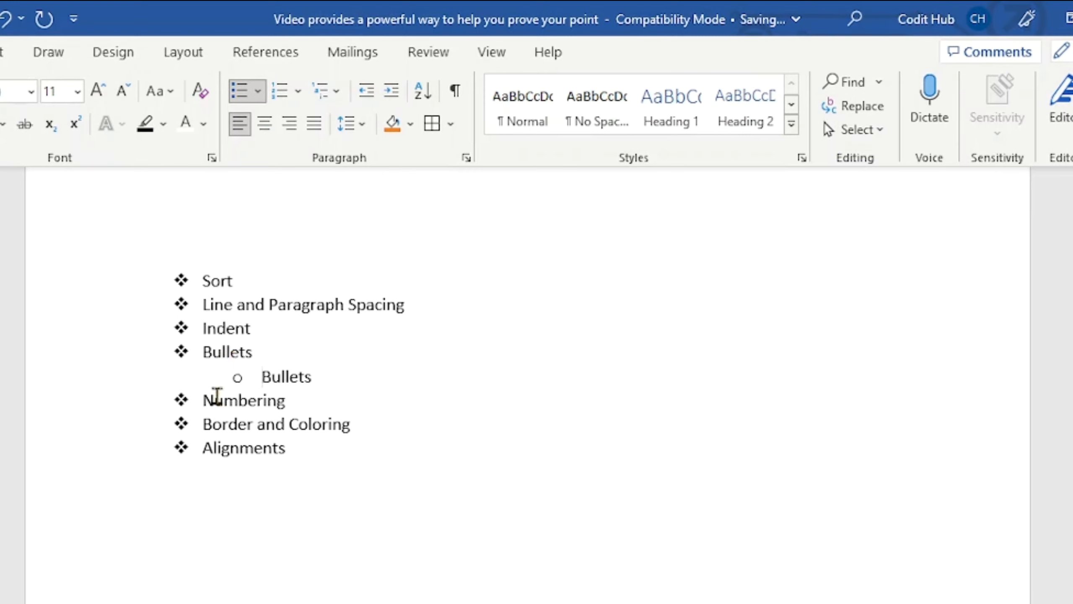
click(205, 401)
click(385, 100)
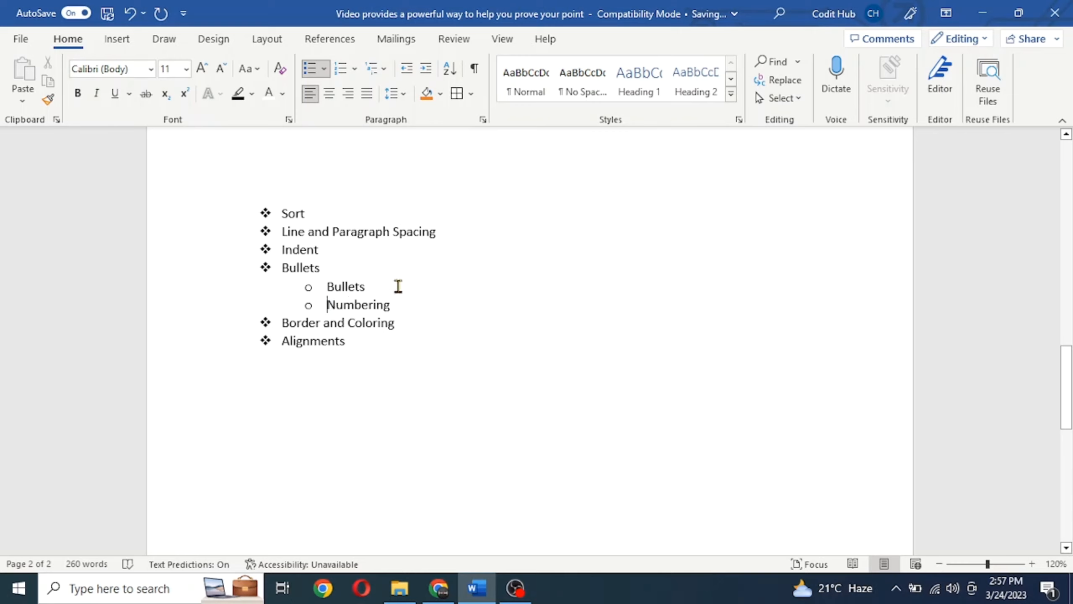
Increase the Numbering sub-item's indent by one level, and decrease it by two levels to make it a first-level entry.
click(426, 68)
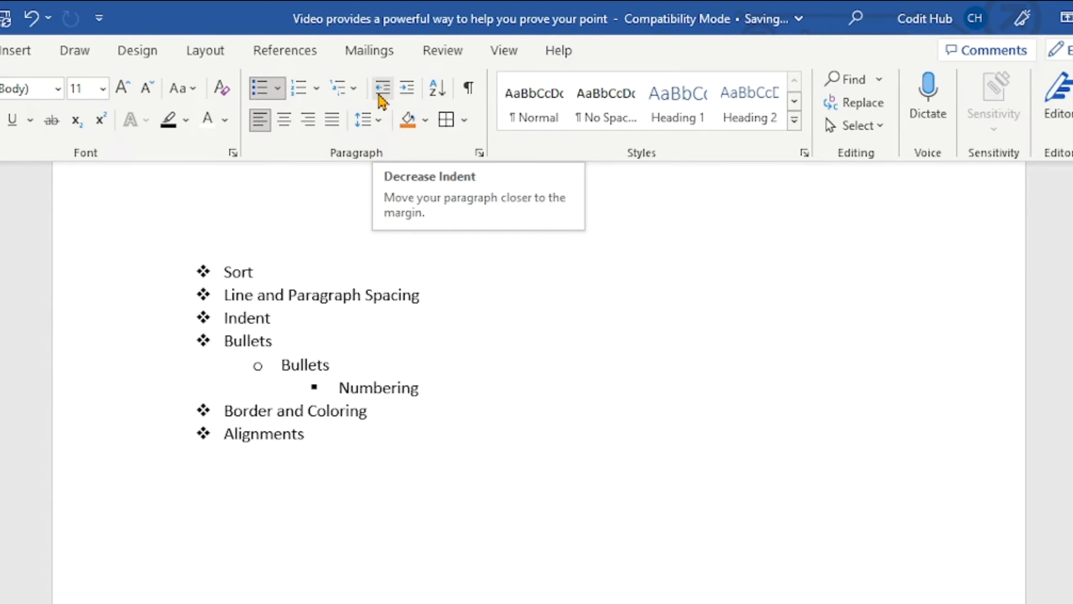
click(381, 99)
click(386, 100)
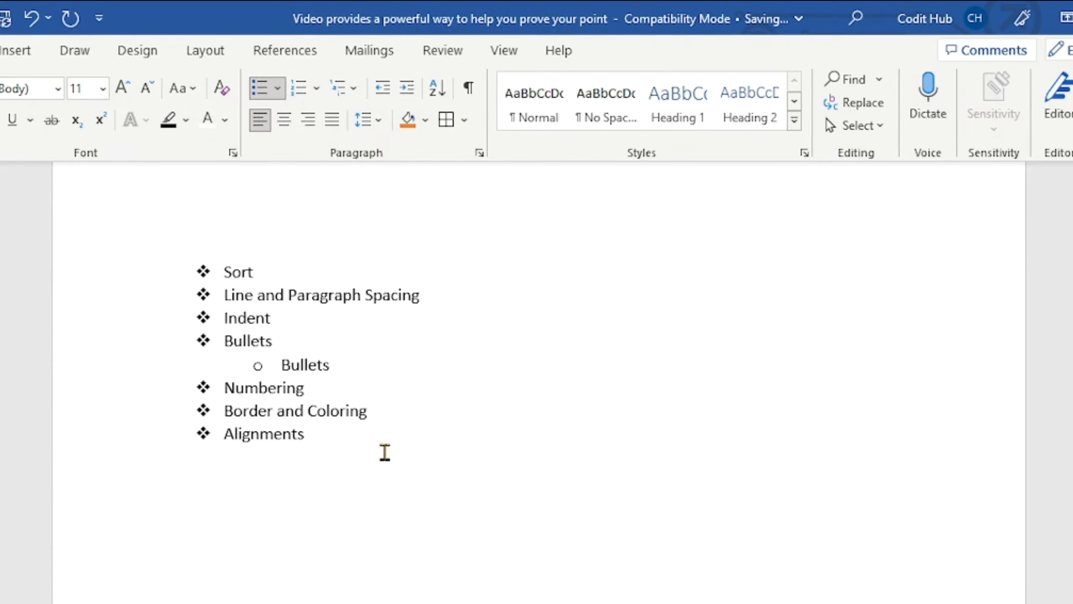
Increase the second paragraph's indent by four levels, and decrease it by four levels back to the margin.
scroll(405, 359, up, 15)
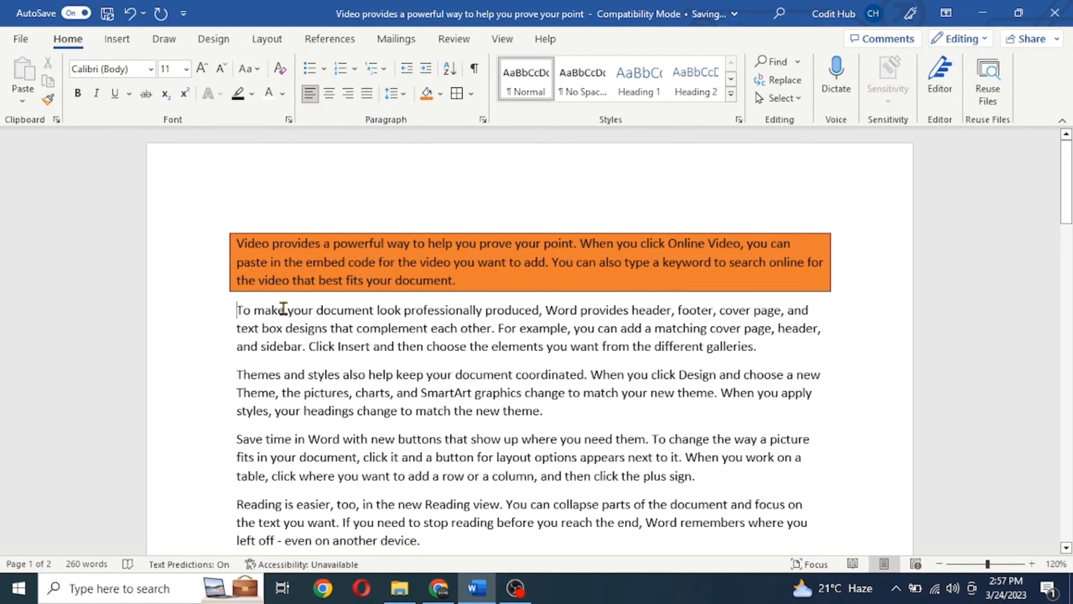
click(425, 69)
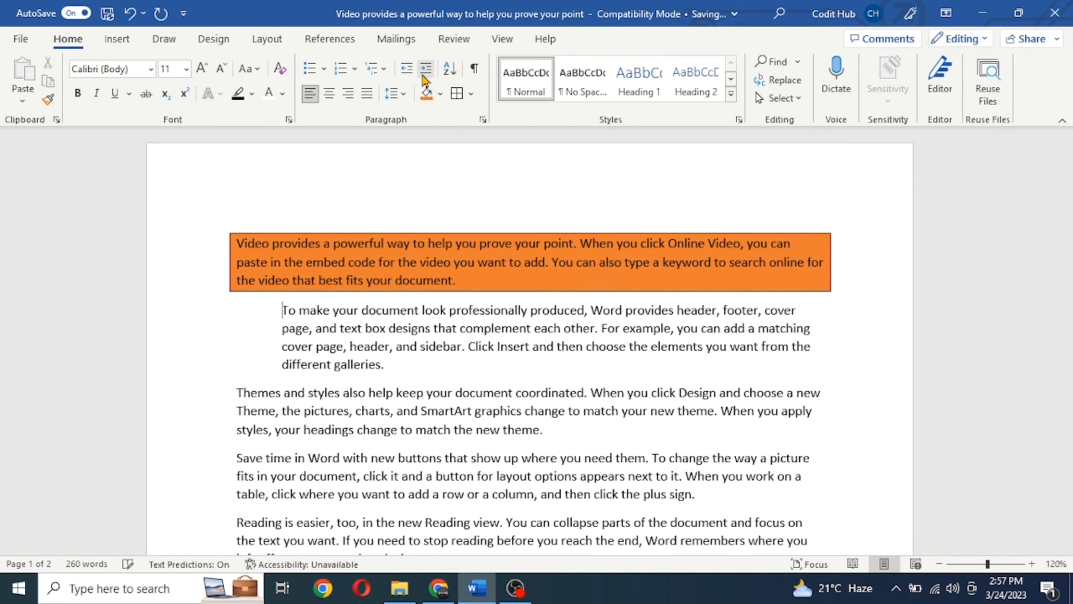
click(425, 81)
click(425, 81)
click(425, 81)
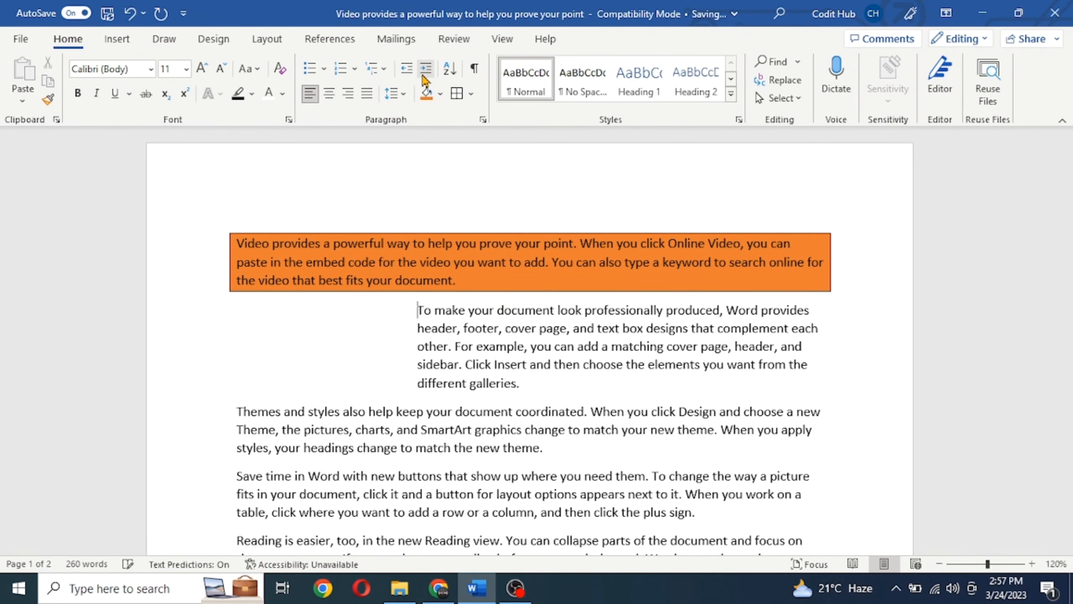
click(407, 76)
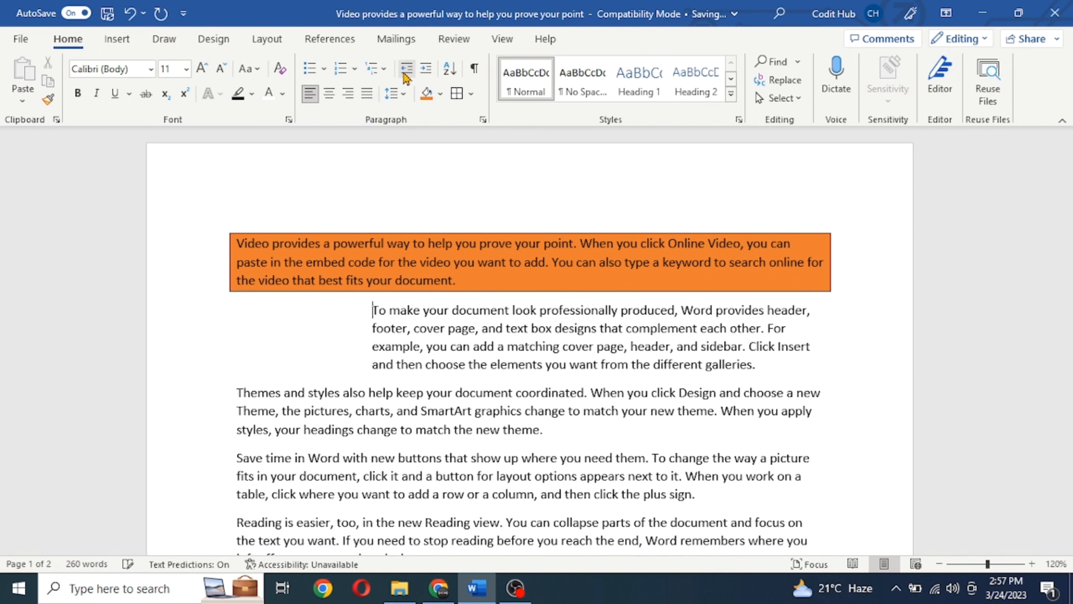
click(405, 77)
click(406, 76)
click(407, 77)
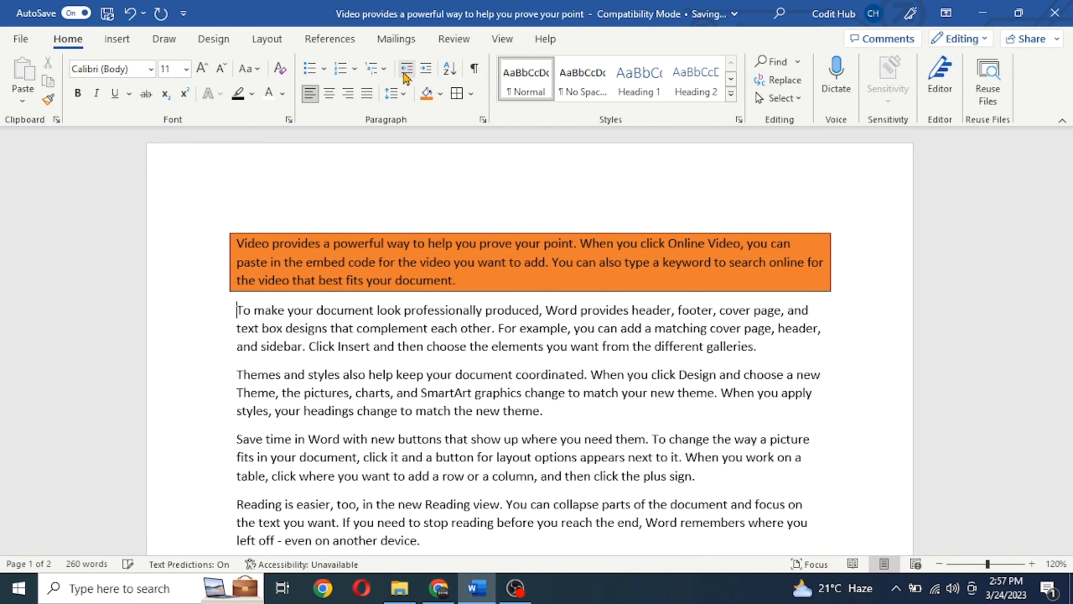
Indent the second paragraph, starting with "To make your document look", by three levels.
click(436, 75)
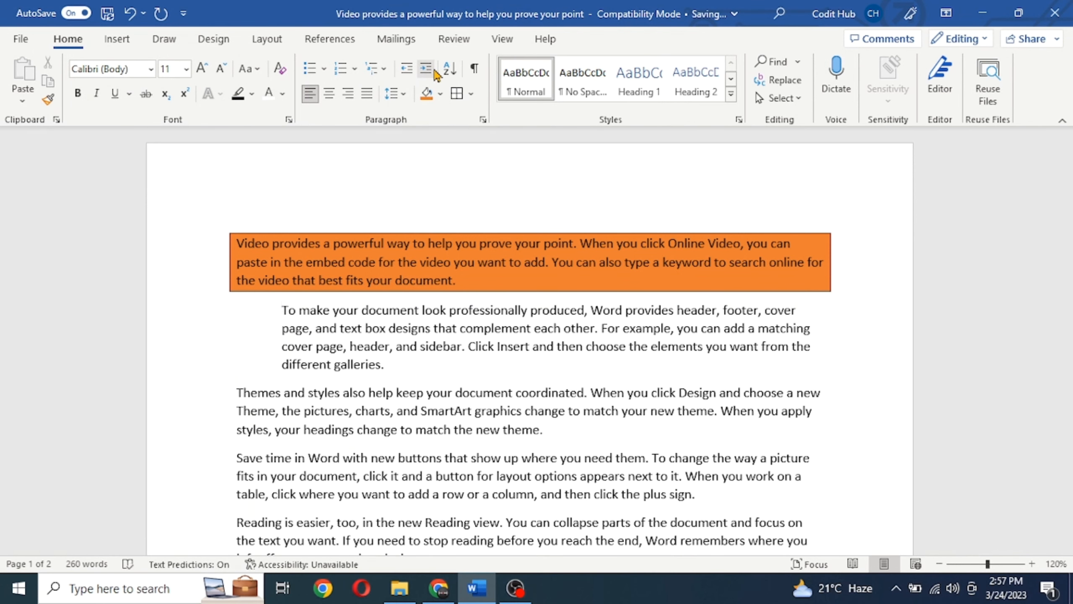
scroll(408, 372, down, 6)
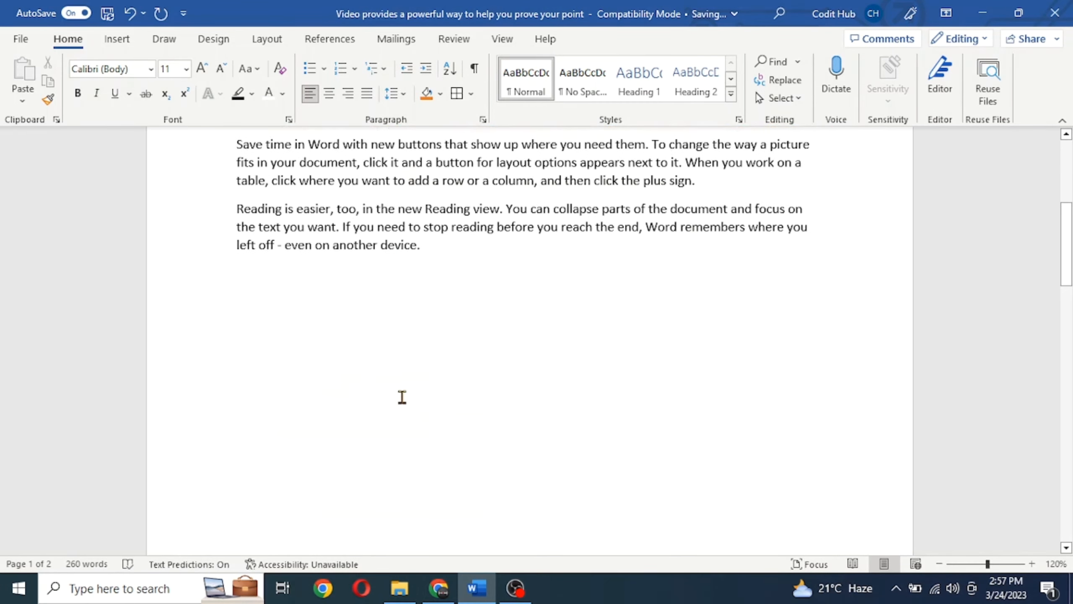
scroll(402, 397, down, 10)
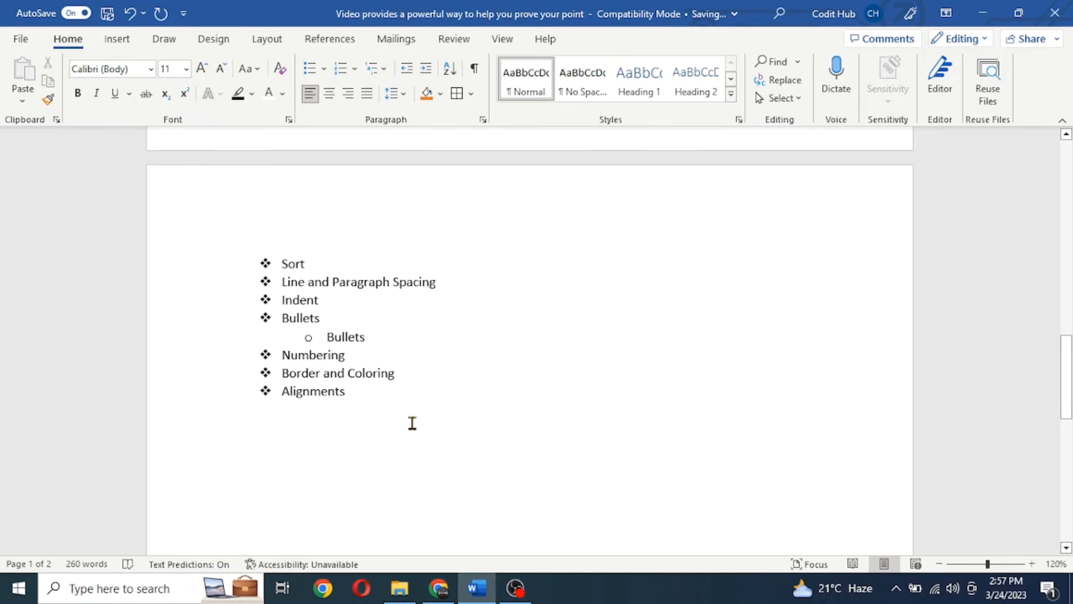
scroll(413, 423, up, 15)
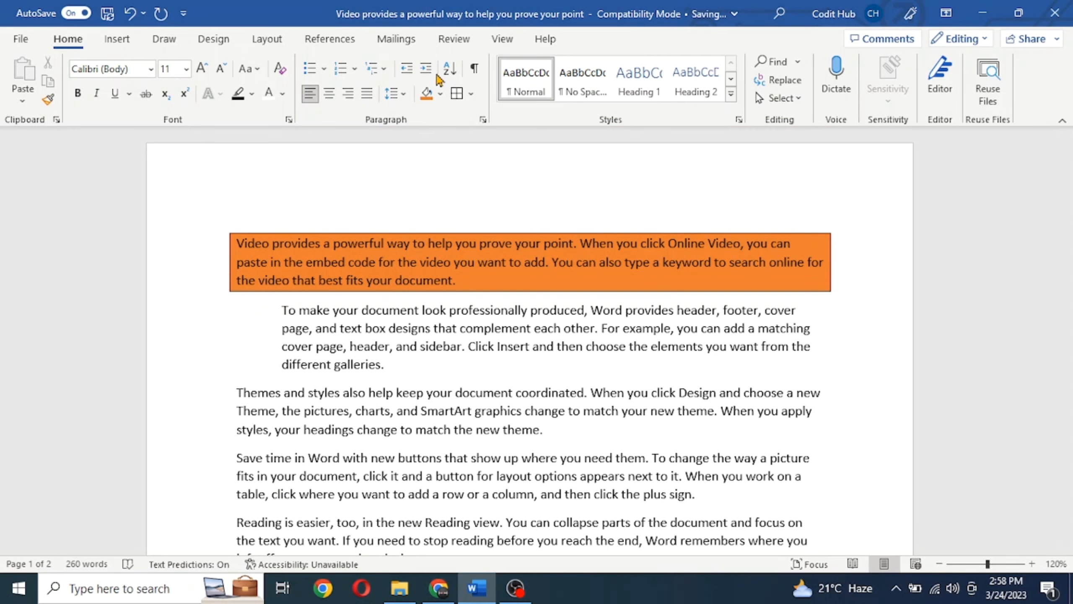
click(434, 72)
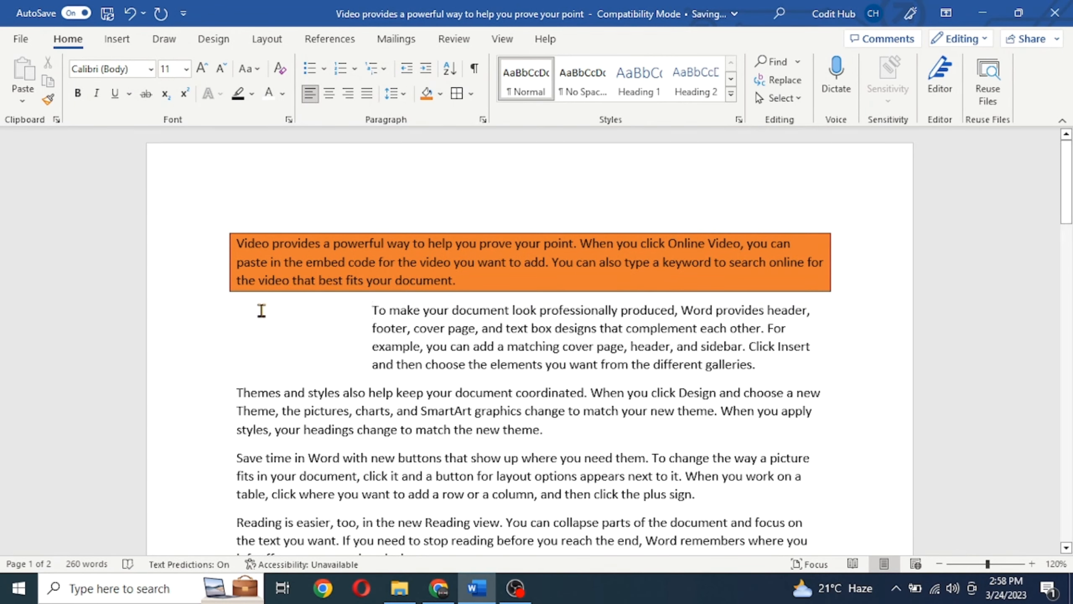
Increase the third paragraph's indent by four levels, and decrease it by one to align it with the second paragraph.
click(236, 391)
click(426, 68)
click(425, 68)
click(425, 68)
click(425, 68)
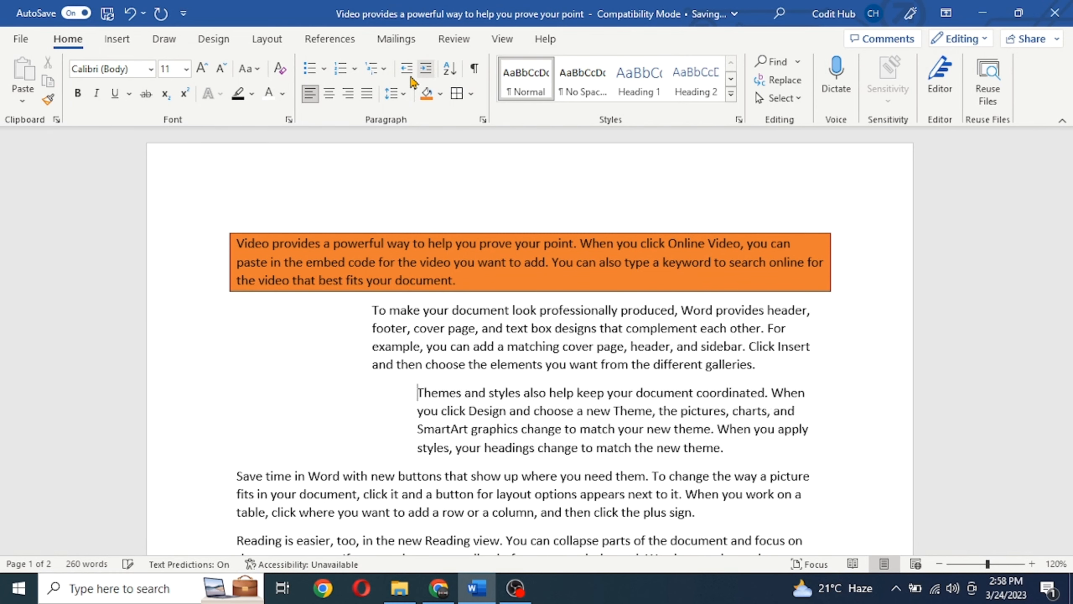
click(406, 68)
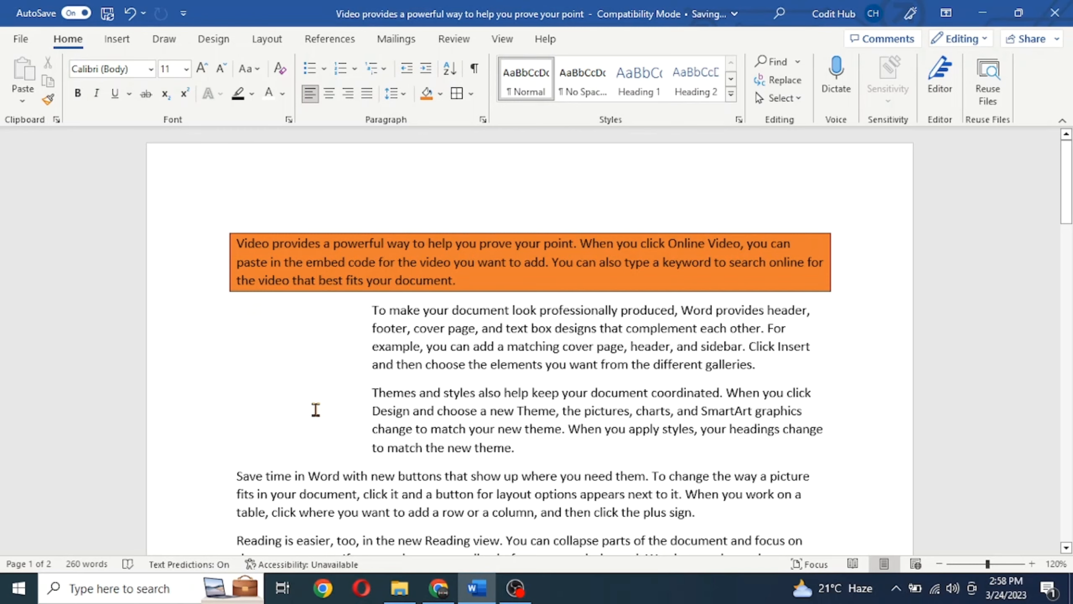
scroll(351, 424, down, 4)
scroll(351, 425, down, 6)
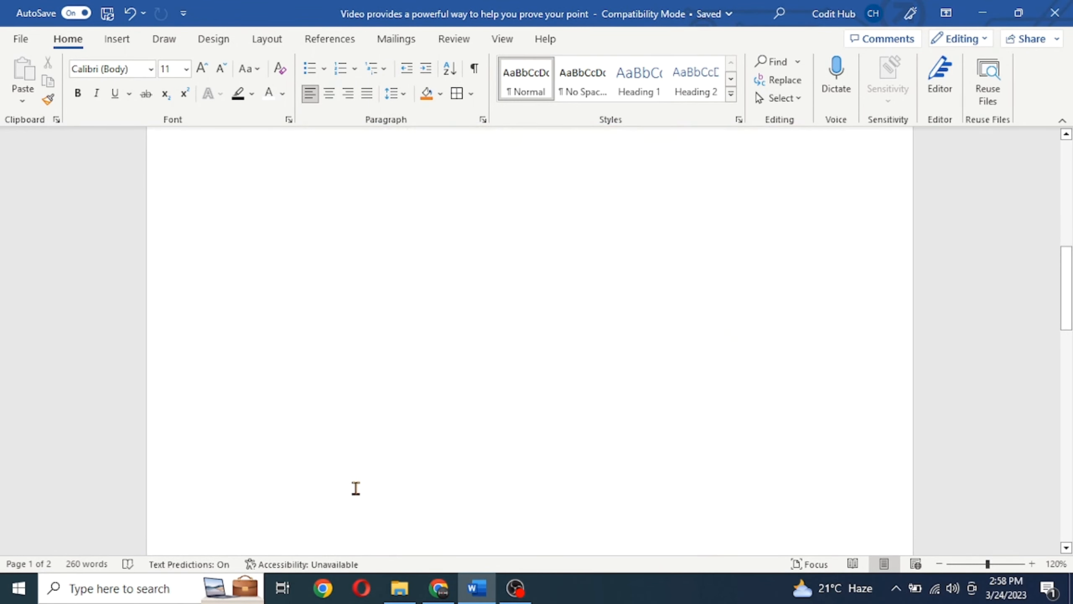